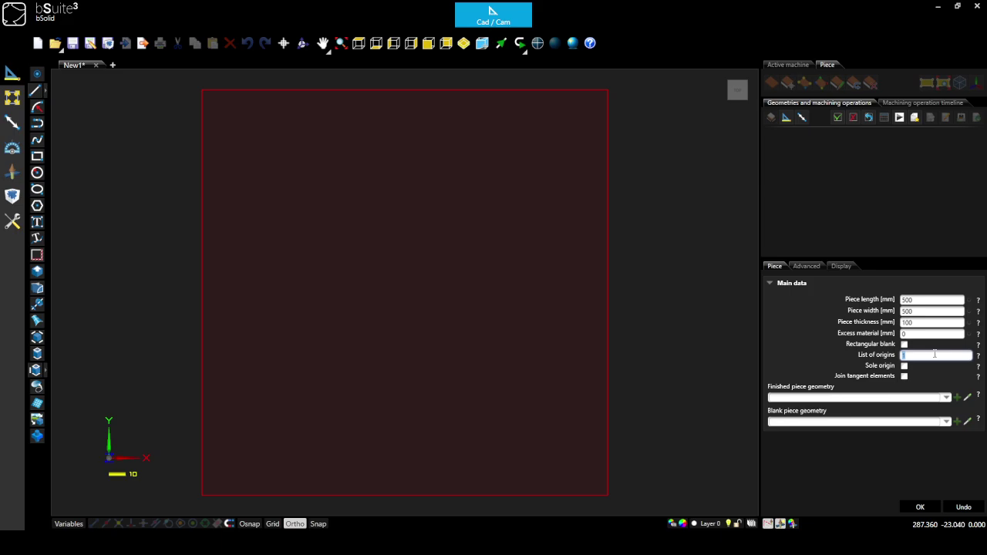
Create the piece with a length of 500 mm, a width of 500 mm and a thickness of 100 mm.
left_click(919, 507)
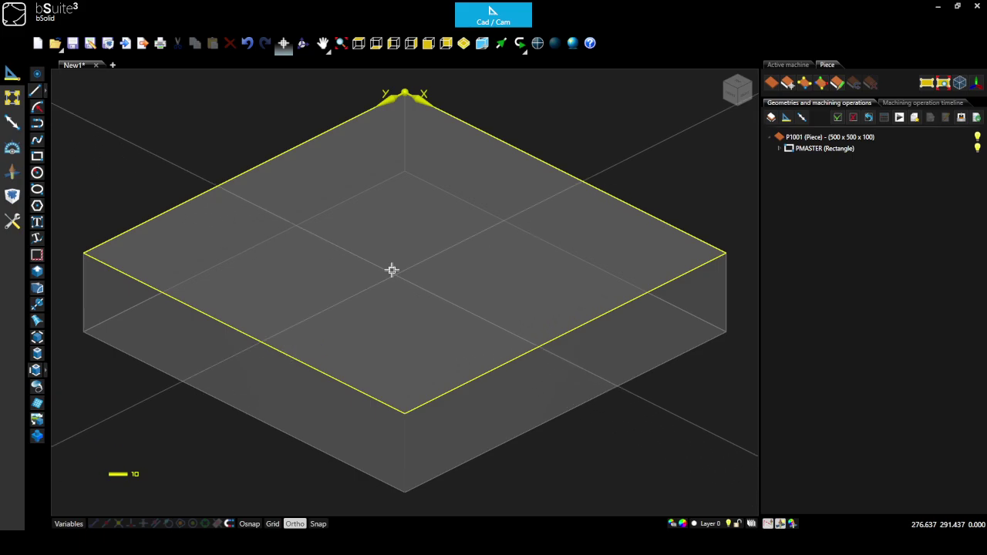
scroll(189, 216, "up", 3)
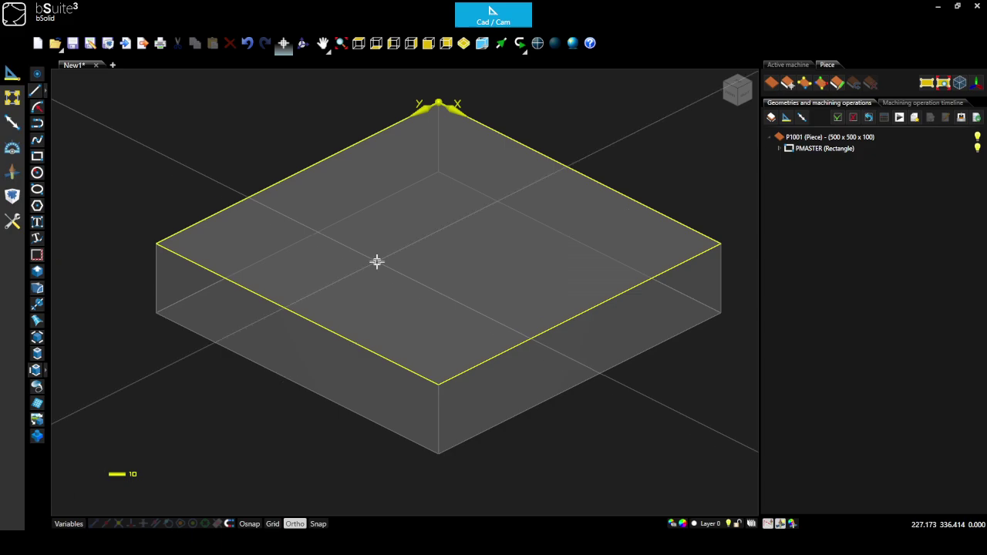
left_click(357, 44)
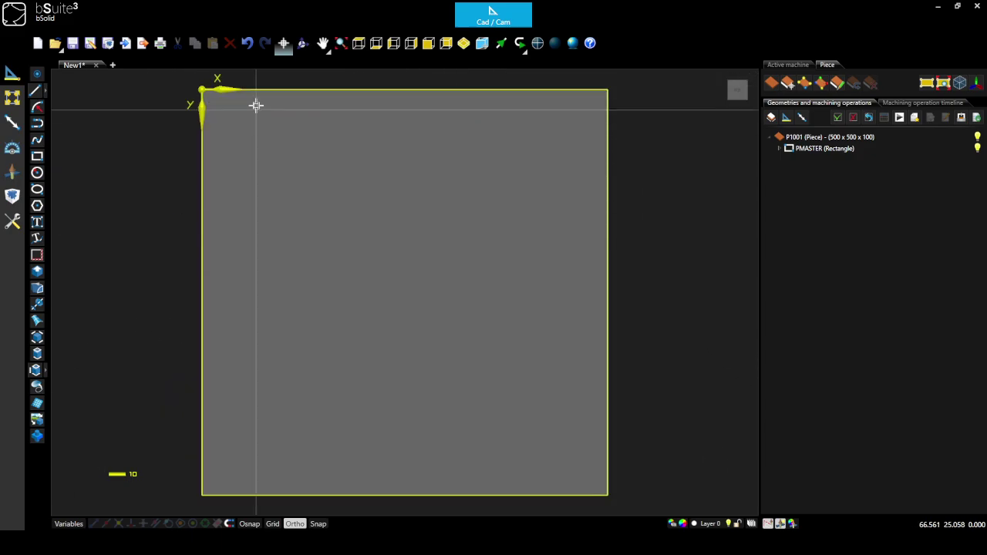
Draw a circle on the piece's top face, centred at about X 172, Y 160 mm, with a radius of 200 mm.
left_click(37, 172)
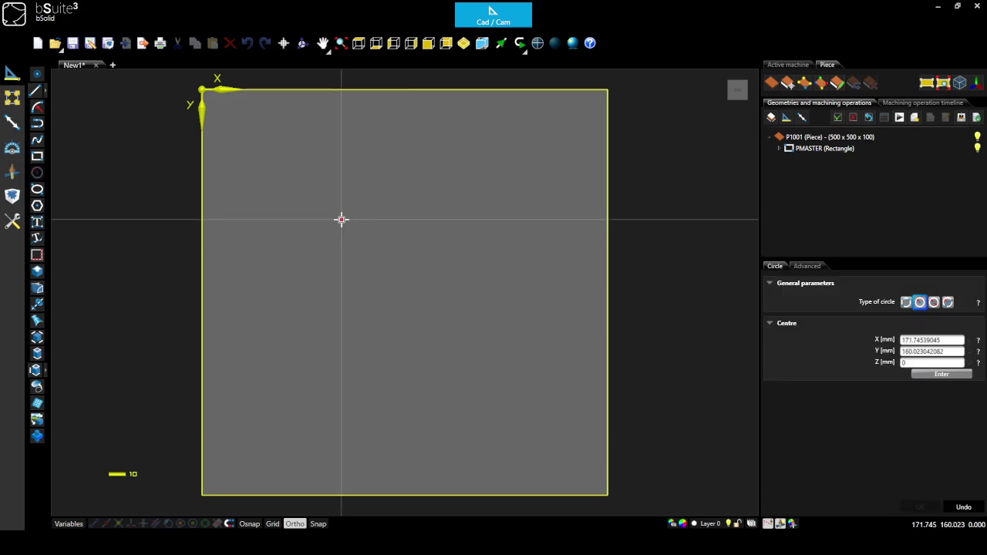
left_click(341, 220)
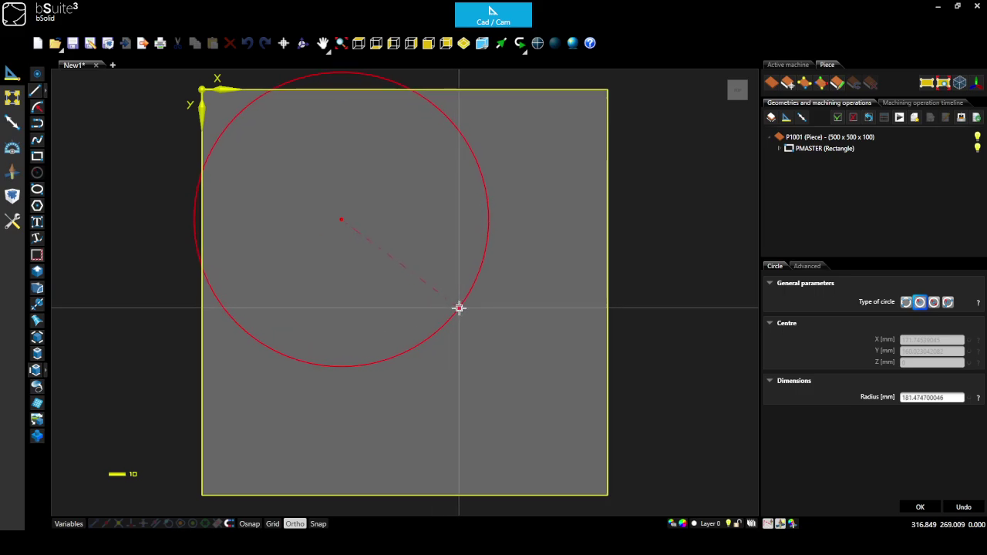
left_click(458, 310)
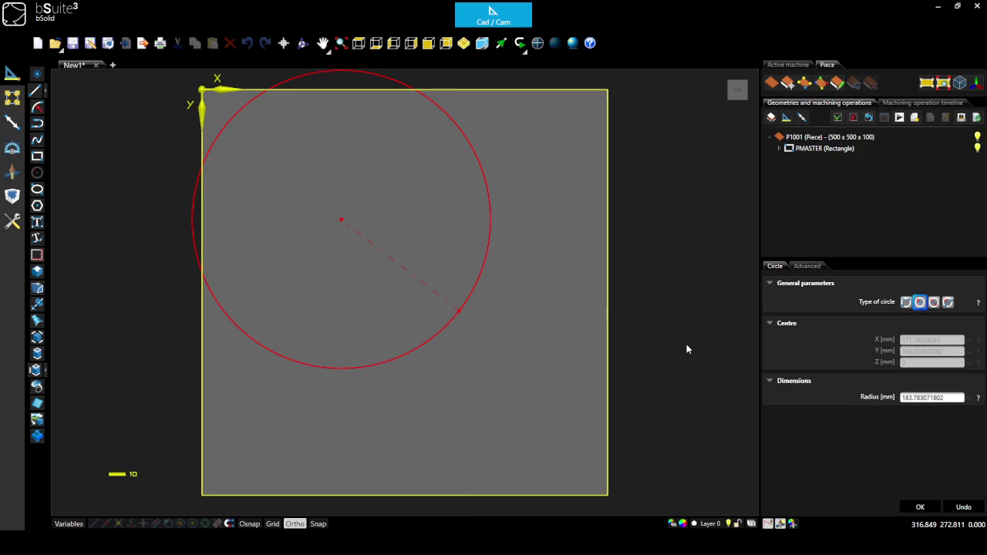
left_click(951, 398)
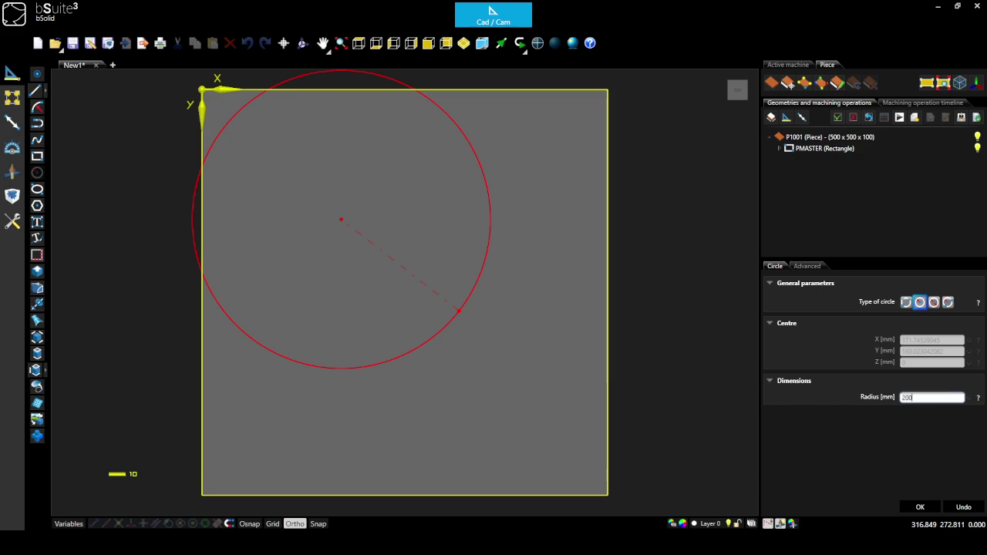
key("Return")
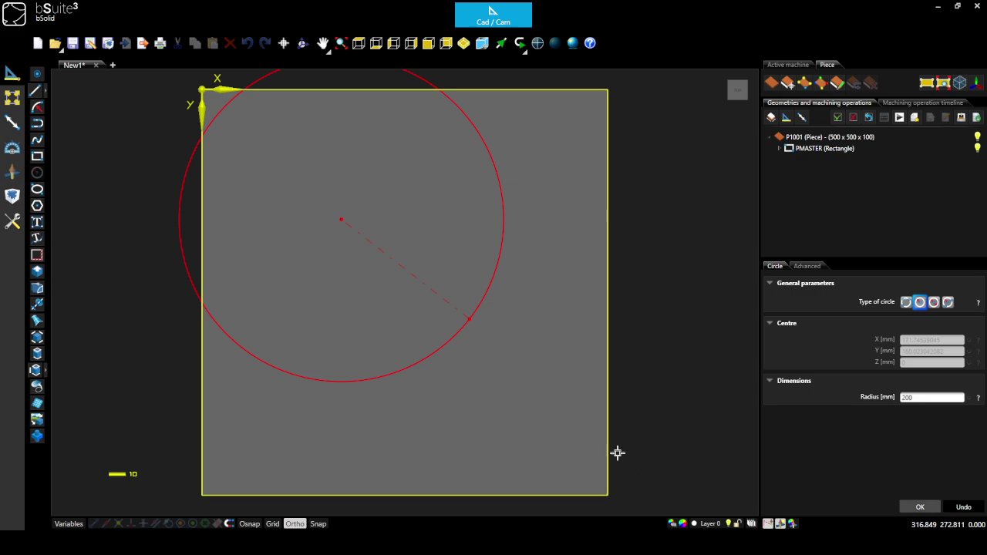
key("Return")
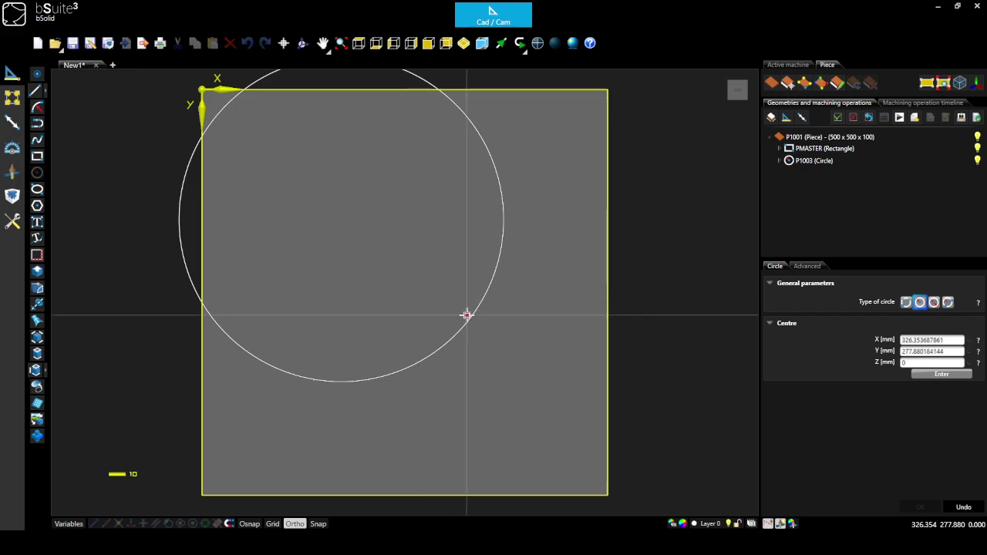
left_click(104, 96)
key("Escape")
Move the circle's centre to X 250 mm and Y 250 mm.
left_click(184, 170)
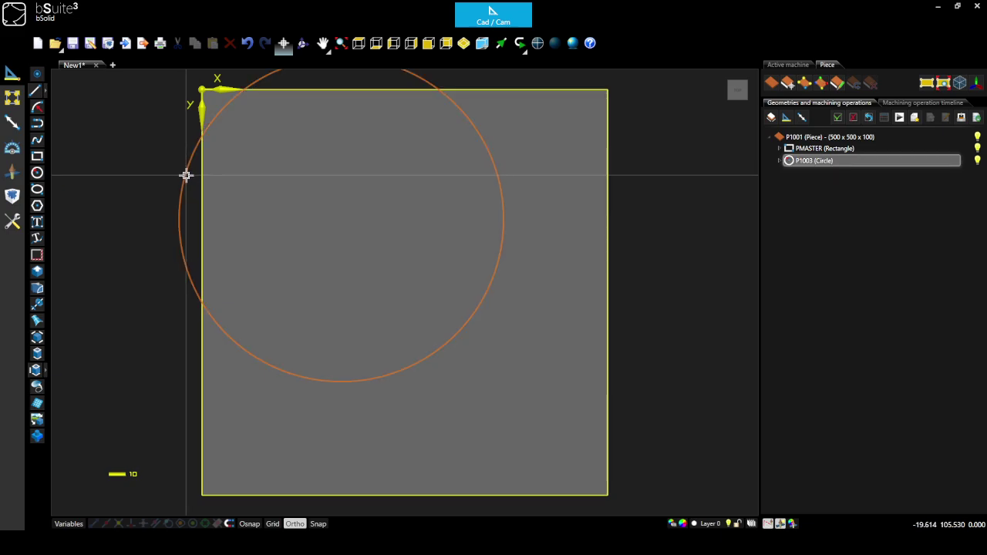
double_click(186, 175)
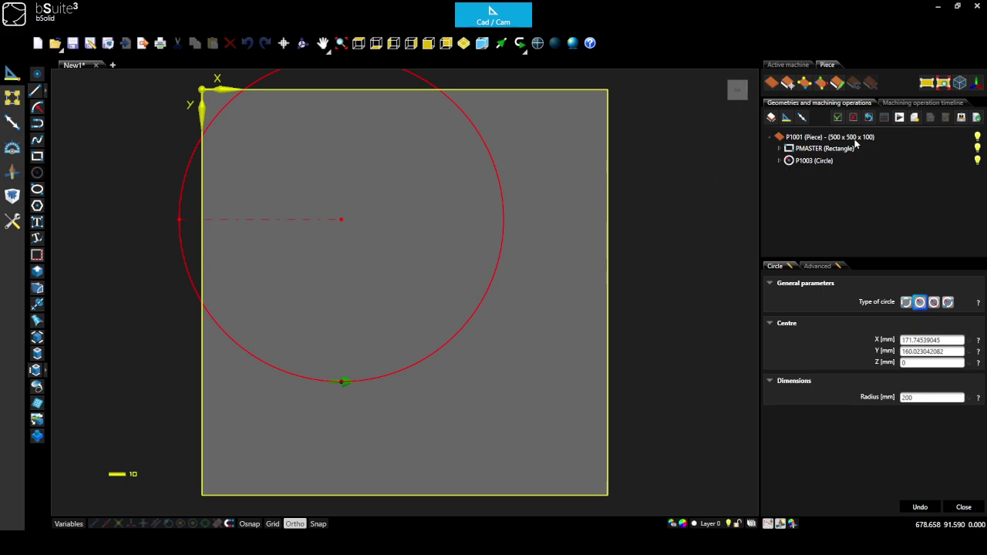
double_click(944, 340)
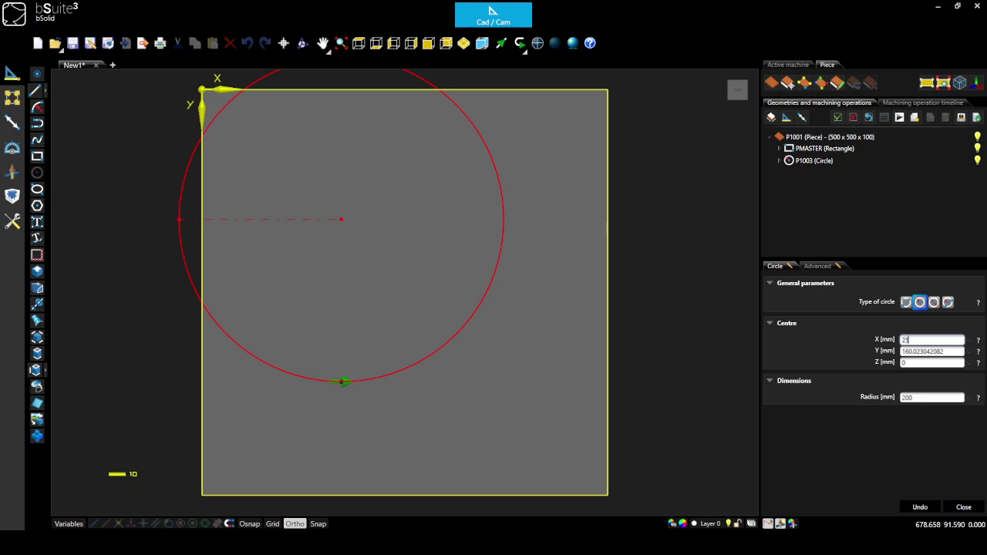
key("Return")
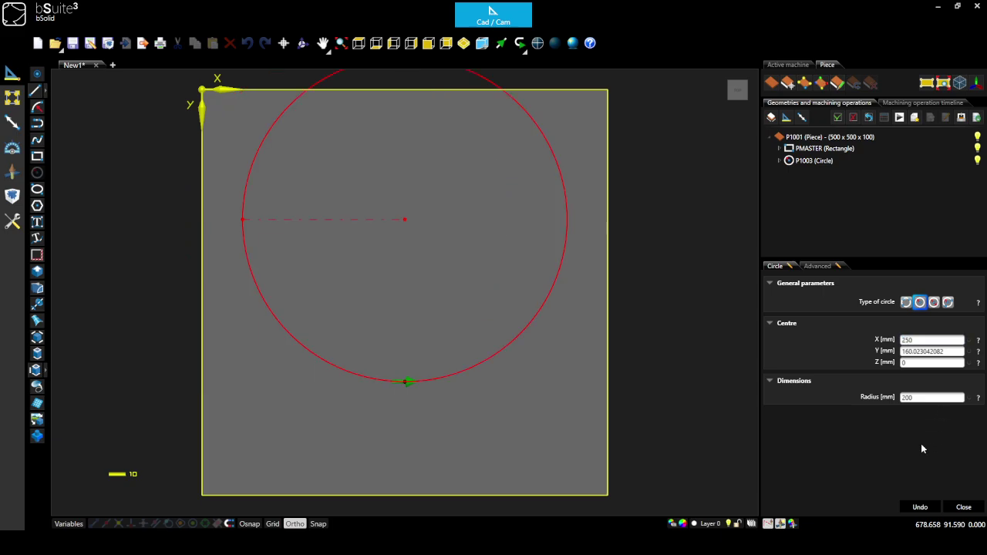
double_click(946, 351)
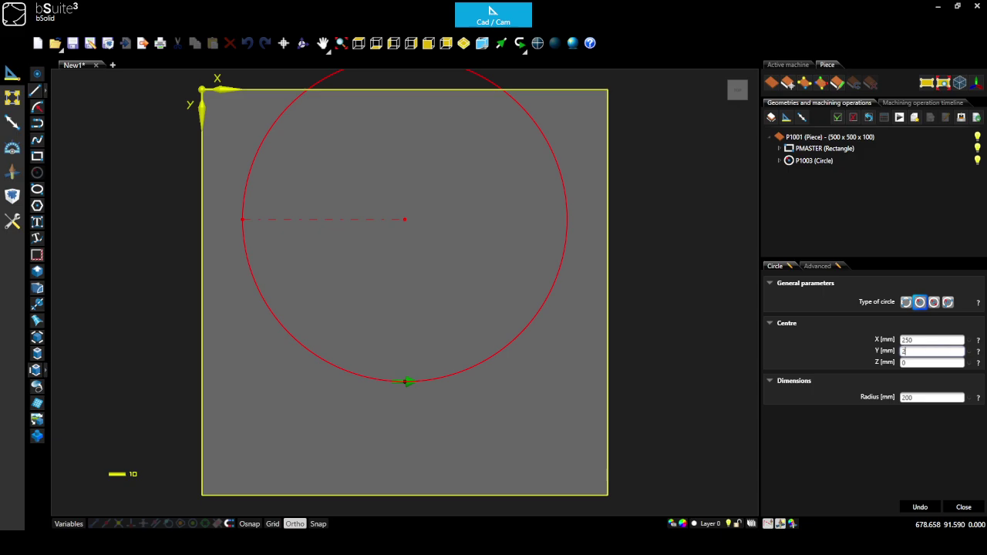
key("Return")
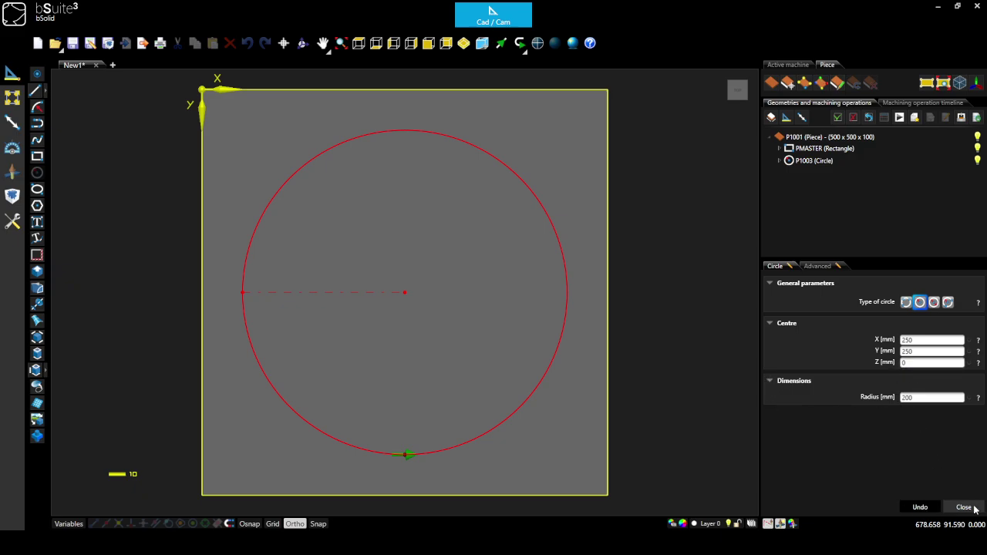
left_click(963, 507)
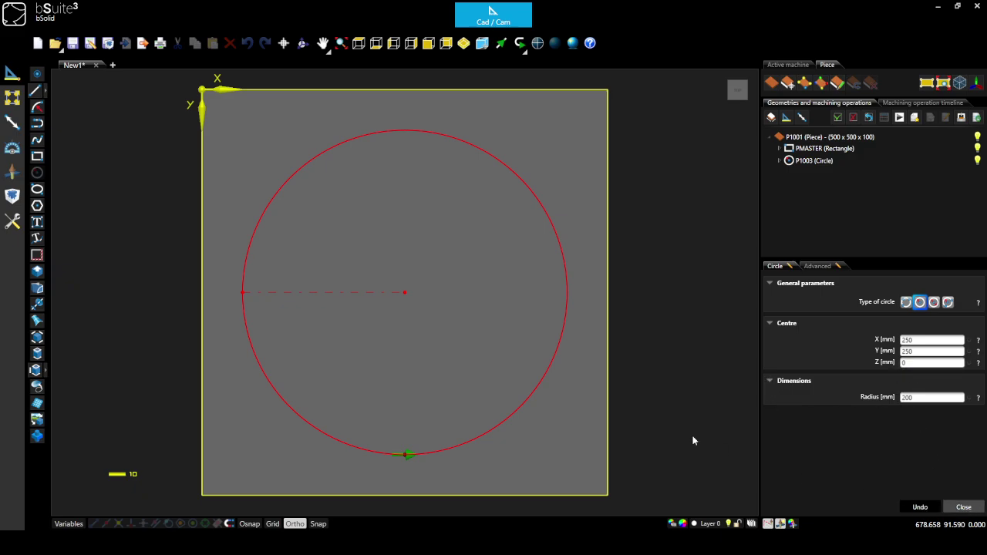
Offset the circle inward by 30 mm with one repetition, keeping the original as a copy.
left_click(463, 44)
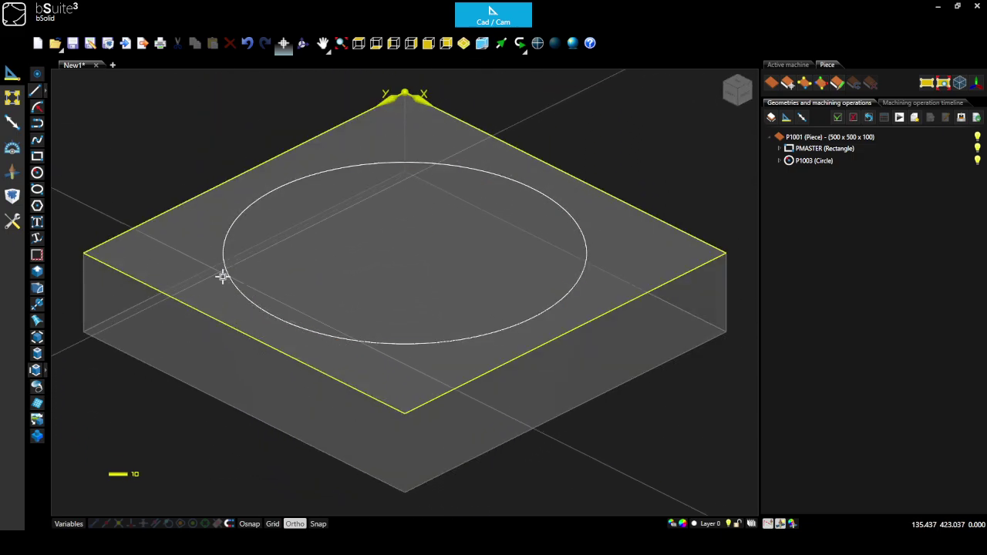
left_click(249, 302)
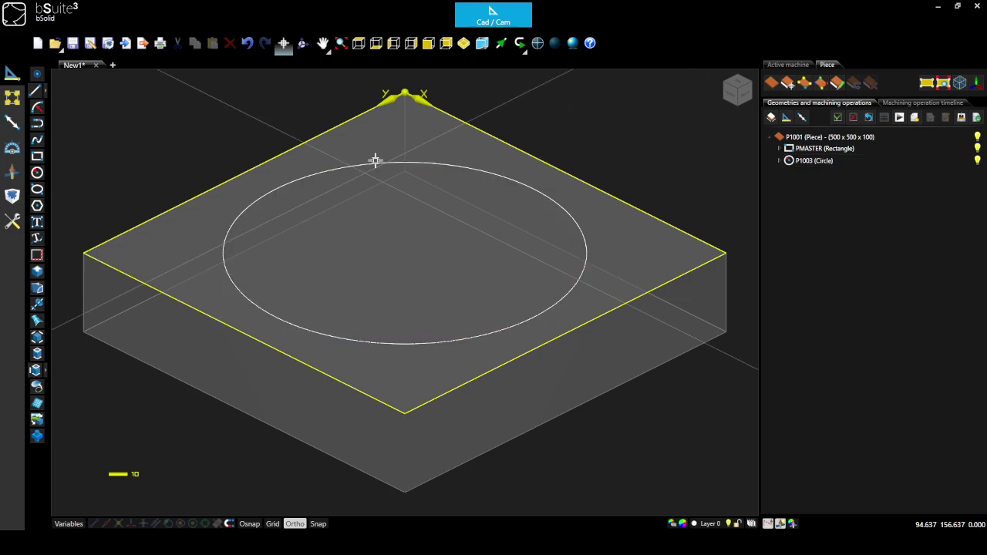
left_click(358, 44)
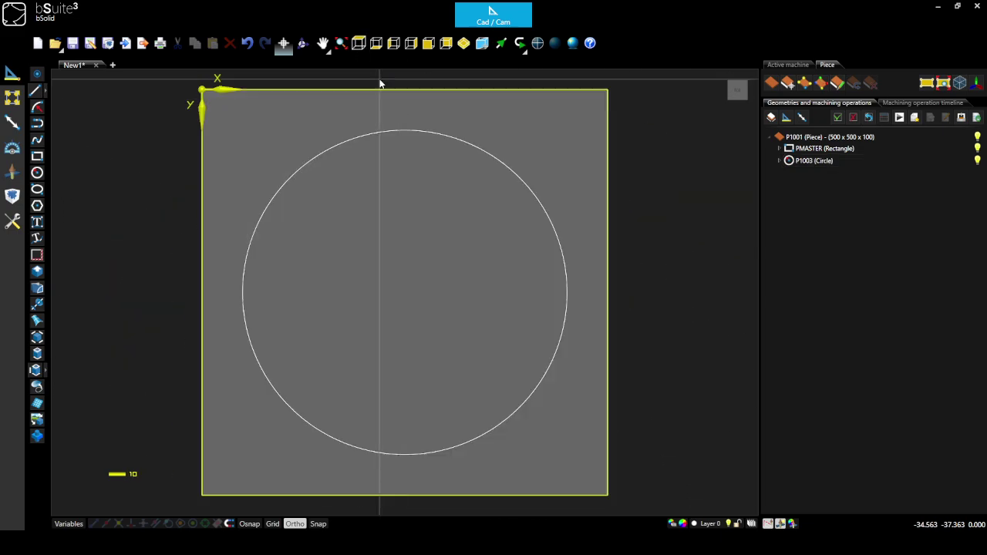
left_click(414, 131)
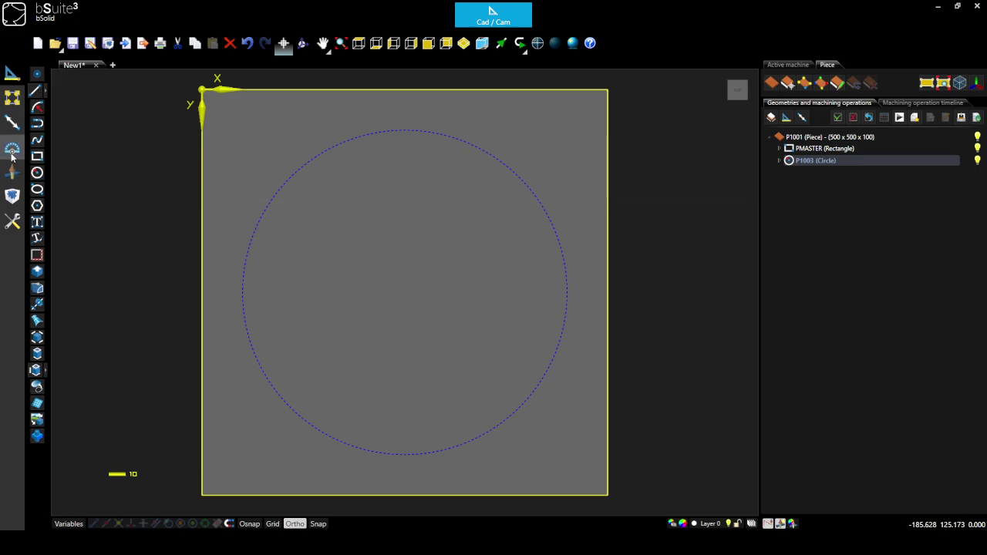
left_click(12, 97)
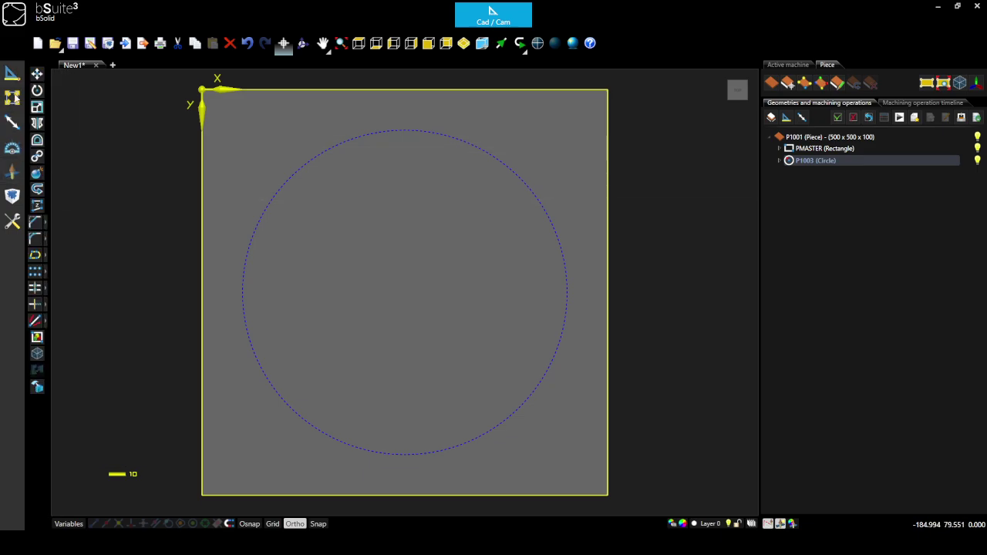
left_click(37, 141)
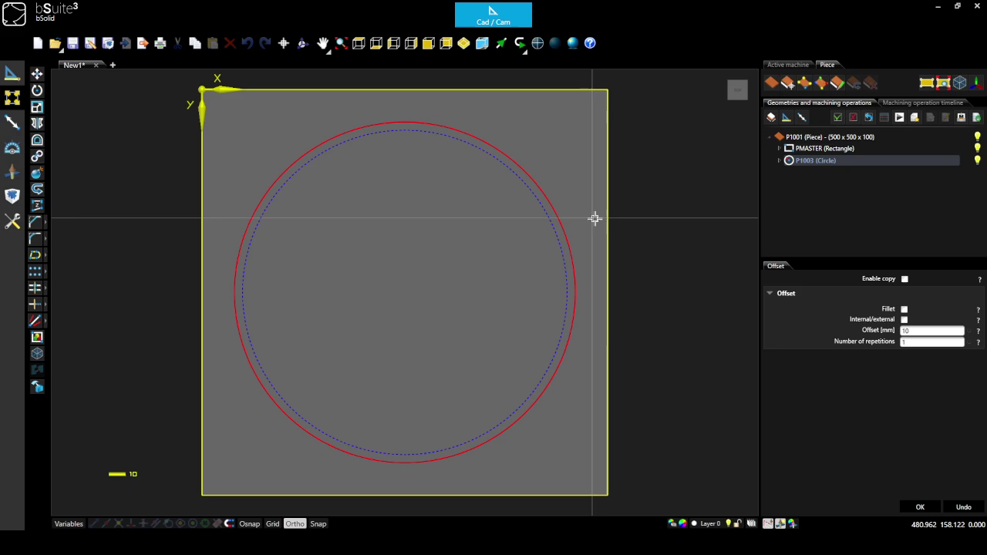
left_click(904, 319)
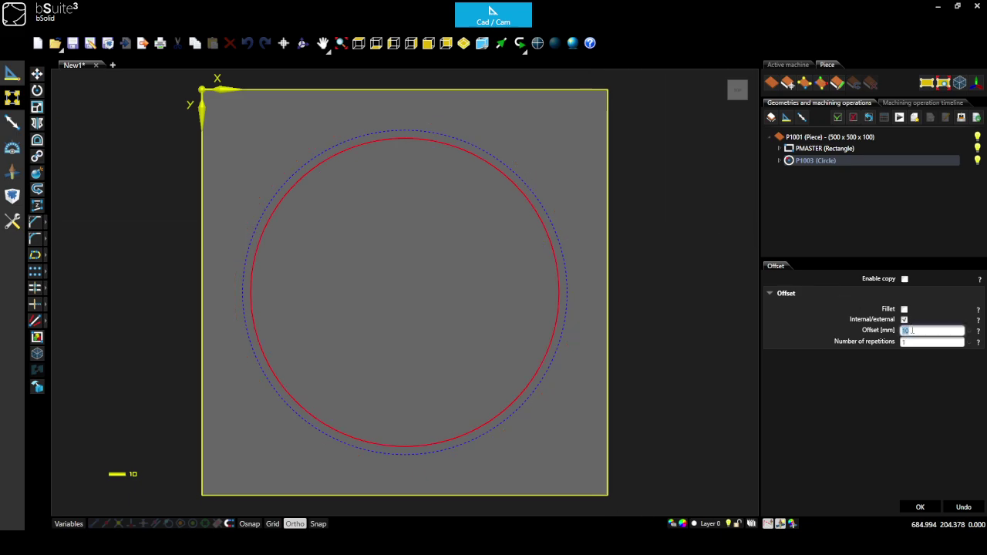
type("30")
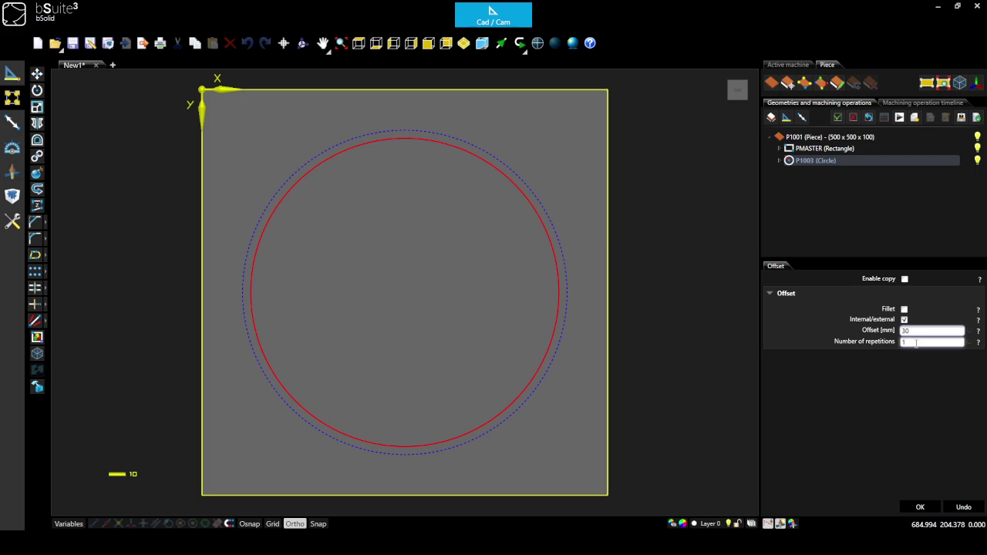
left_click(896, 414)
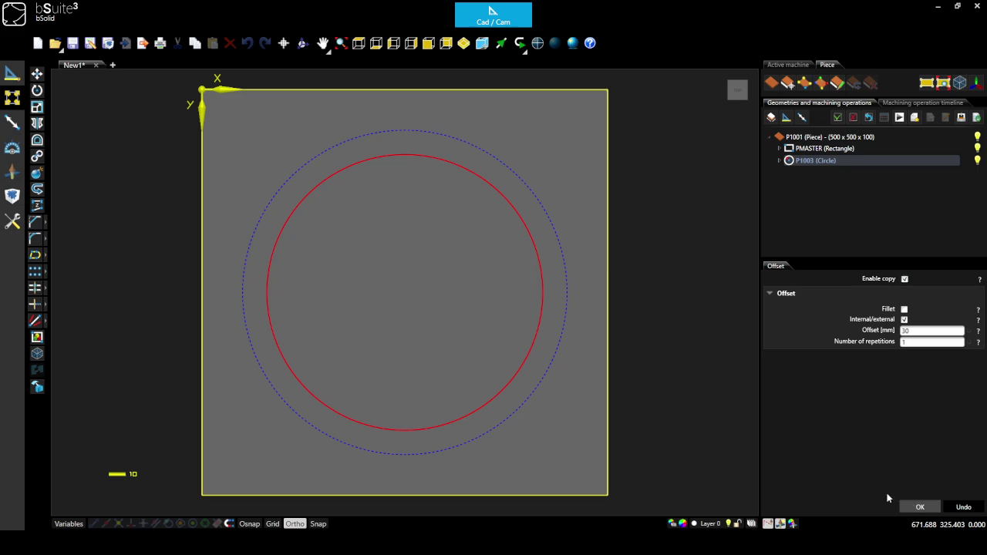
left_click(916, 505)
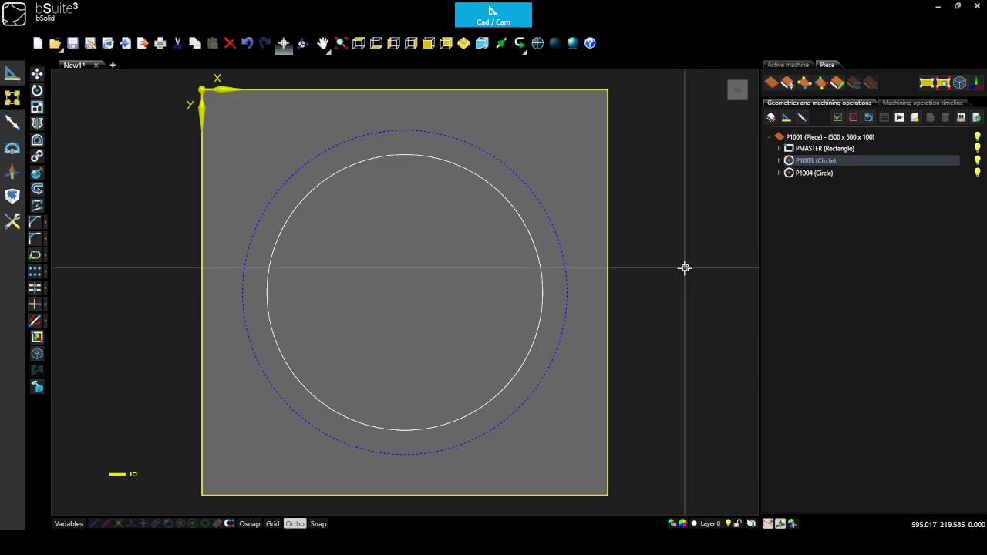
left_click(687, 265)
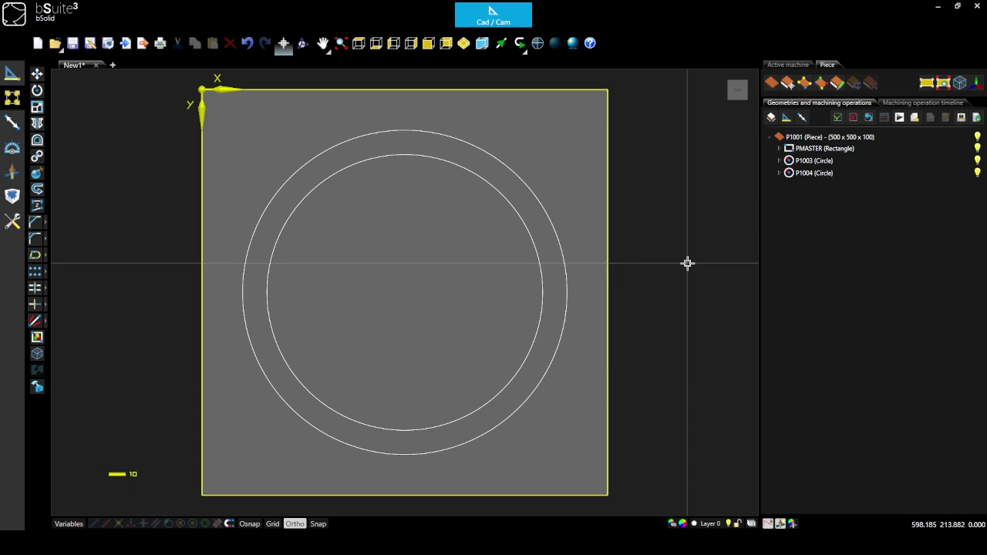
Align all vertices of the inner circle in Z at a position of 60 mm.
left_click(539, 261)
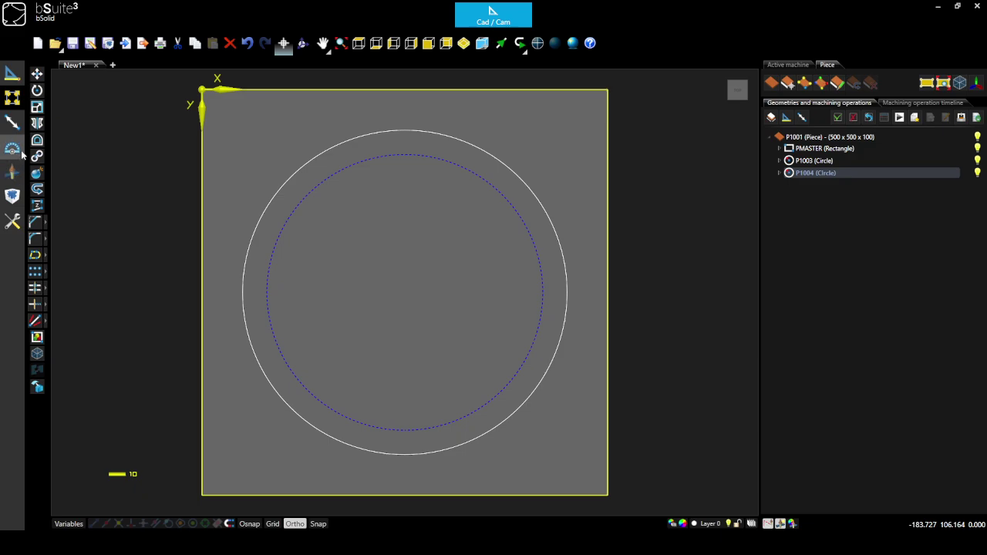
left_click(13, 99)
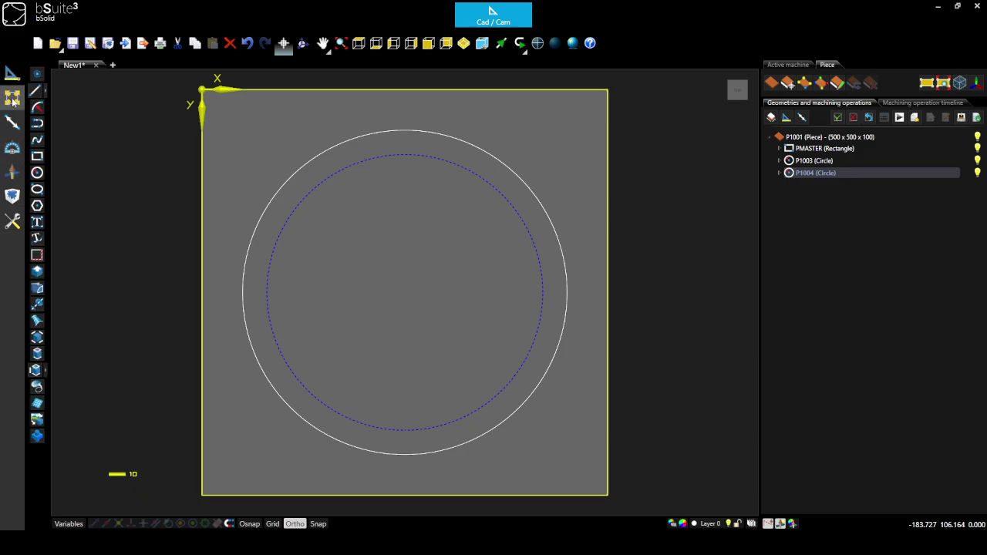
left_click(12, 99)
left_click(37, 206)
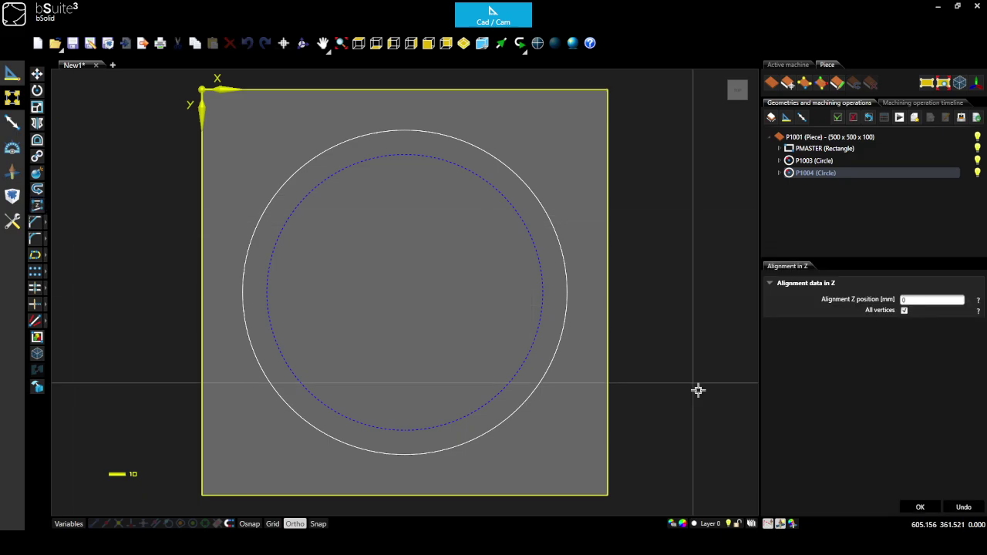
left_click(918, 300)
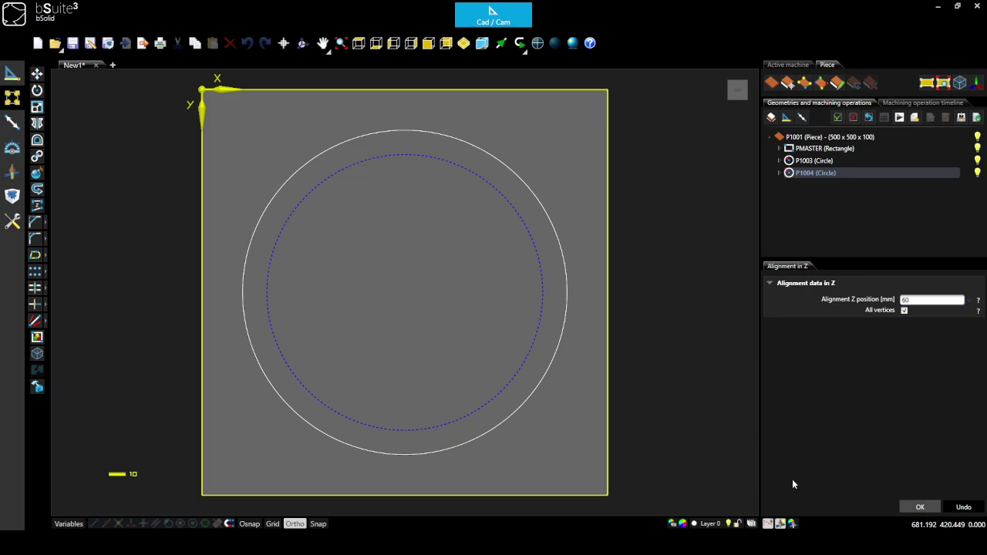
Create a surface with two sections from the lower inner circle to the 200 mm radius circle on the top face, keeping the original geometries.
left_click(464, 44)
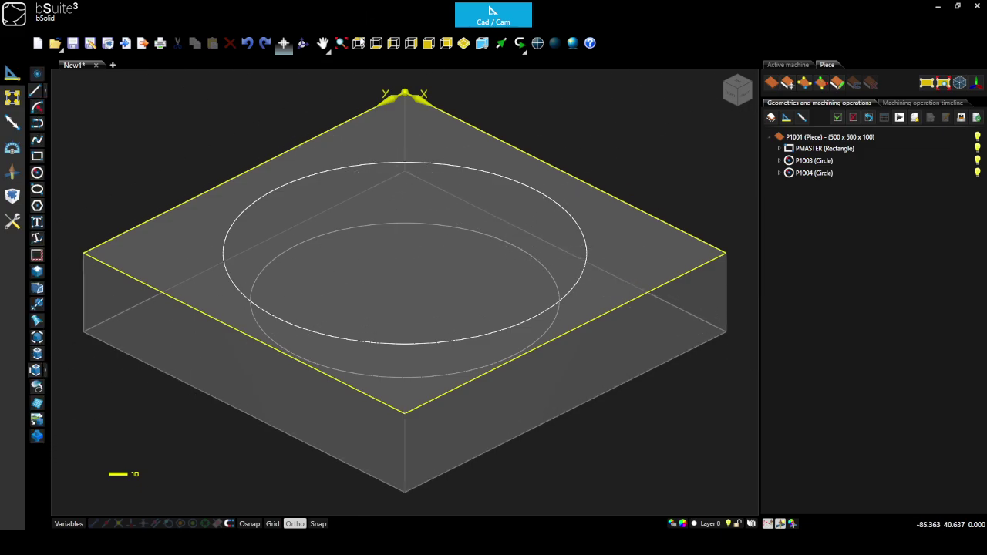
left_click(358, 43)
left_click(464, 44)
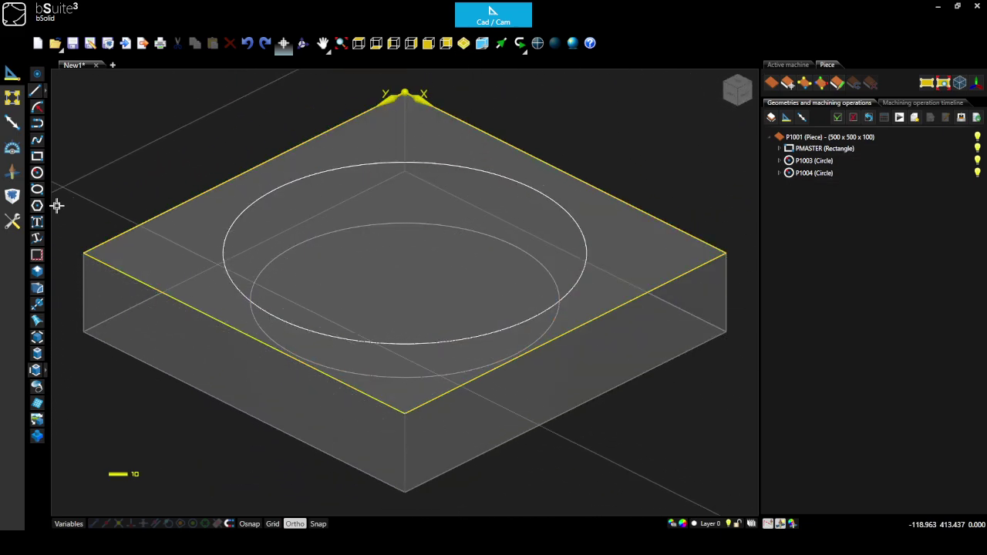
left_click(37, 402)
left_click(258, 318)
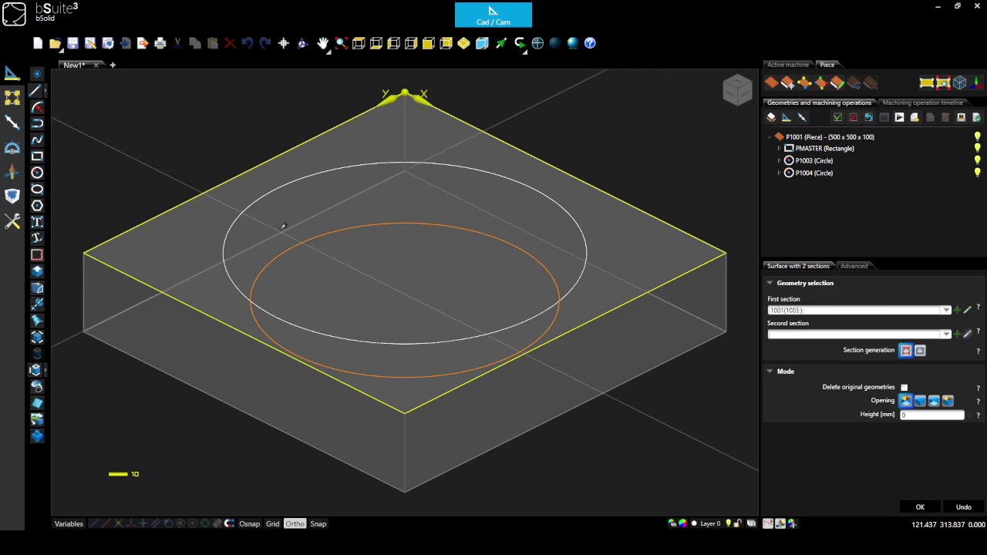
left_click(267, 198)
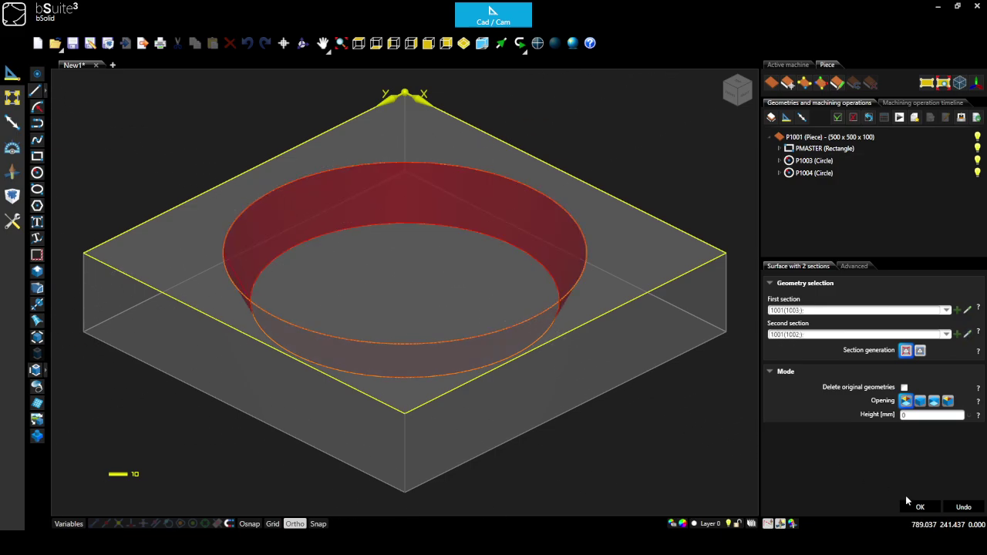
right_click(287, 406)
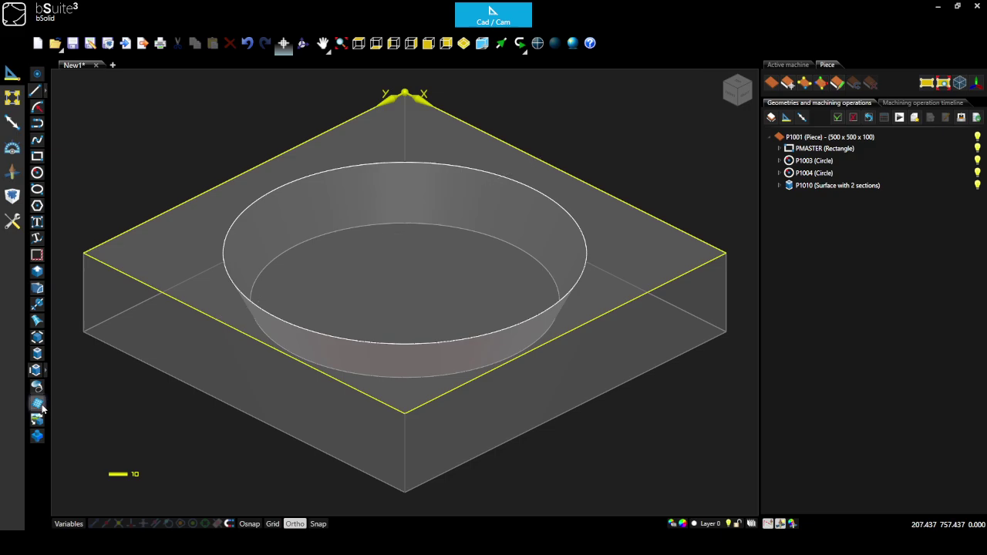
Solidify the lower inner circle into a flat floor surface, keeping the original geometry.
left_click(37, 402)
left_click(280, 263)
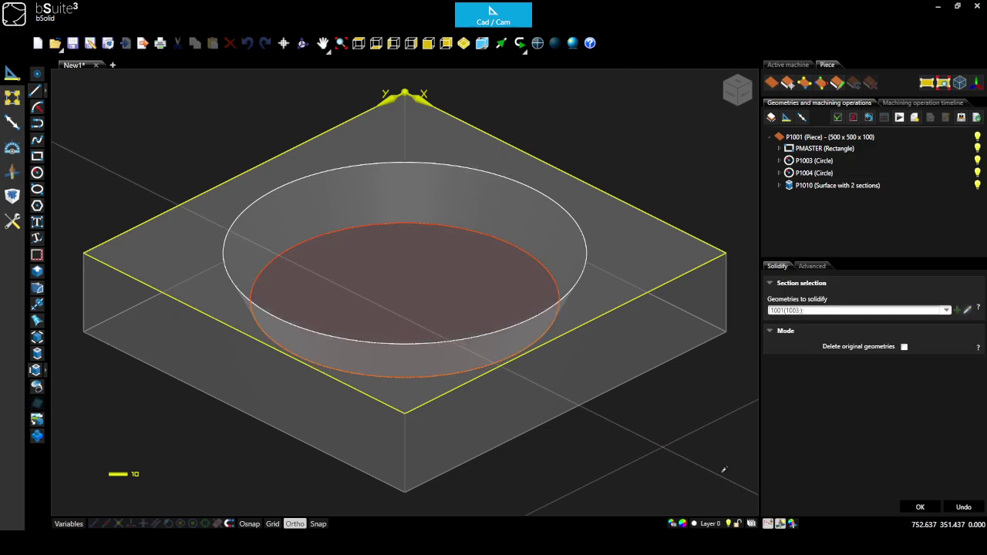
left_click(920, 507)
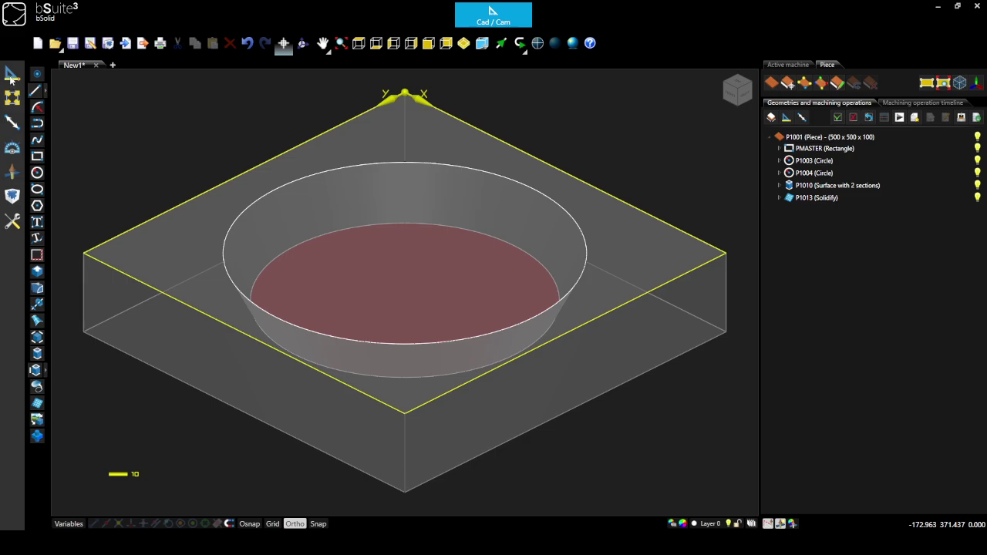
Offset the 200 mm radius circle on the top face outward by 30 mm with one repetition, keeping the original as a copy.
left_click(11, 97)
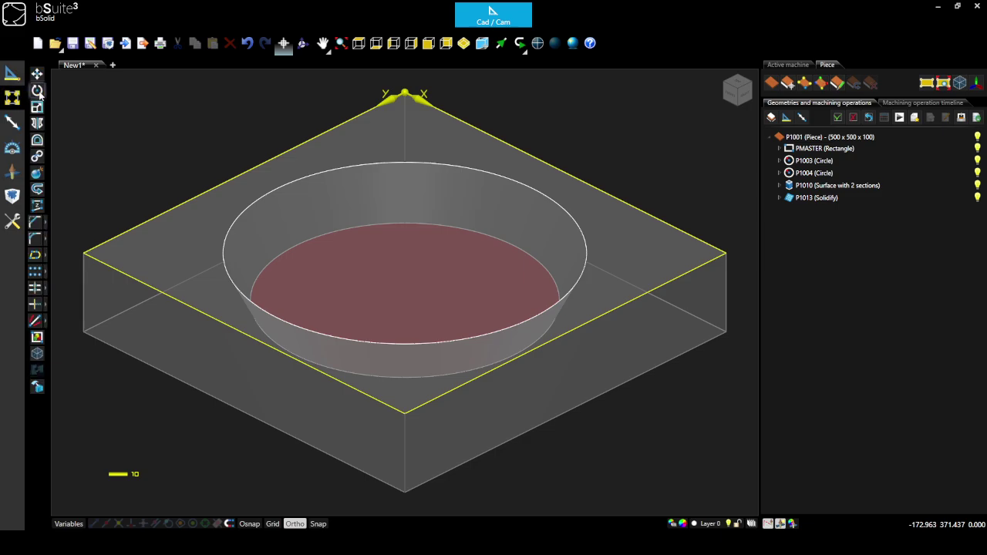
left_click(36, 142)
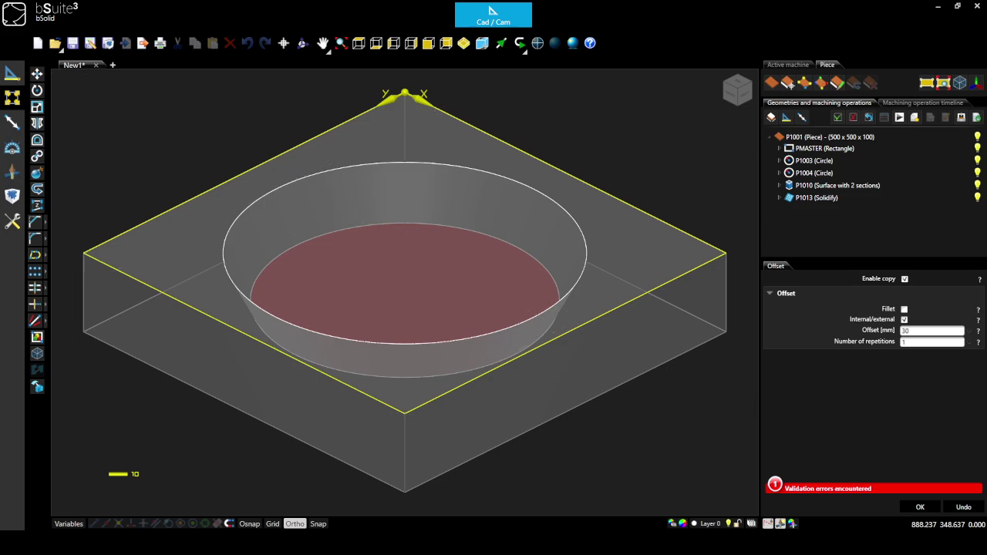
left_click(571, 213)
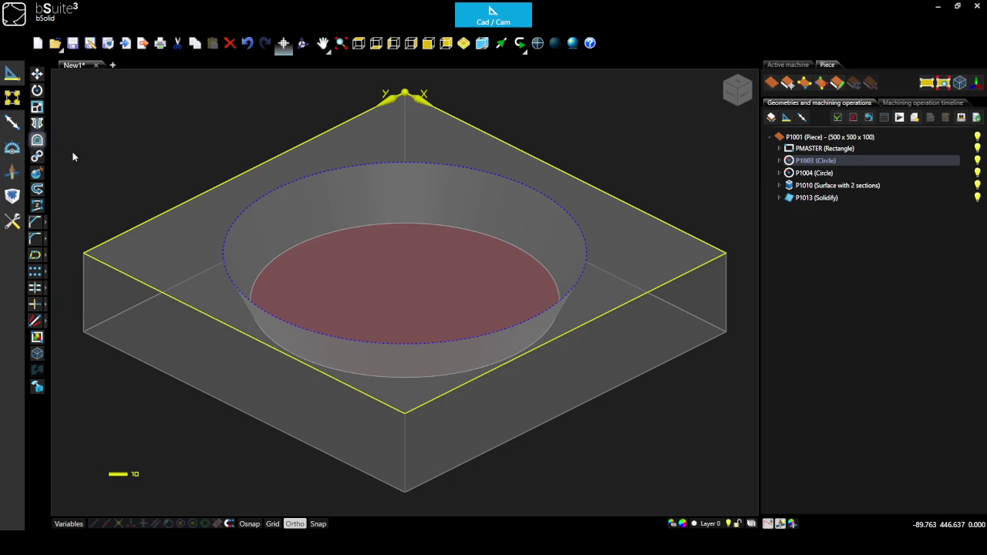
left_click(903, 319)
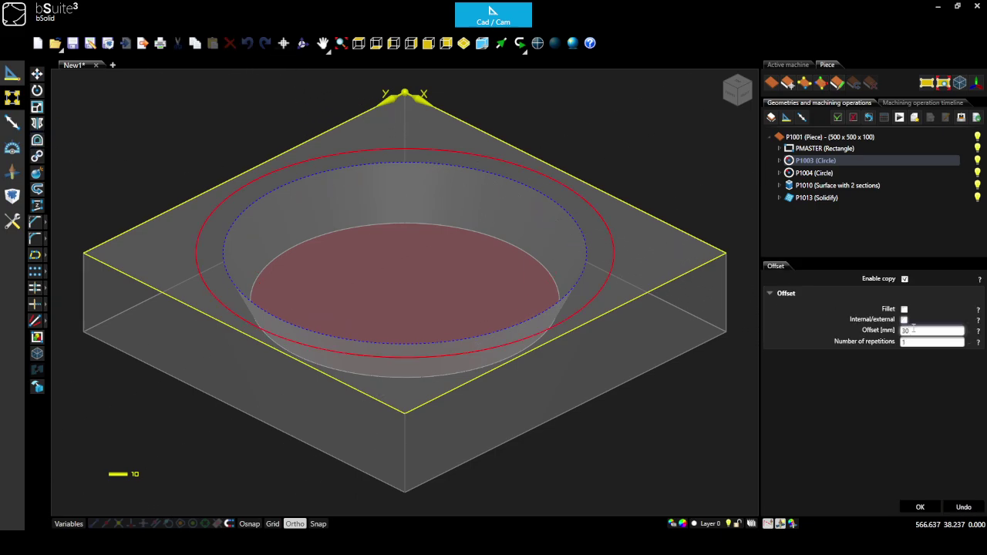
left_click(920, 507)
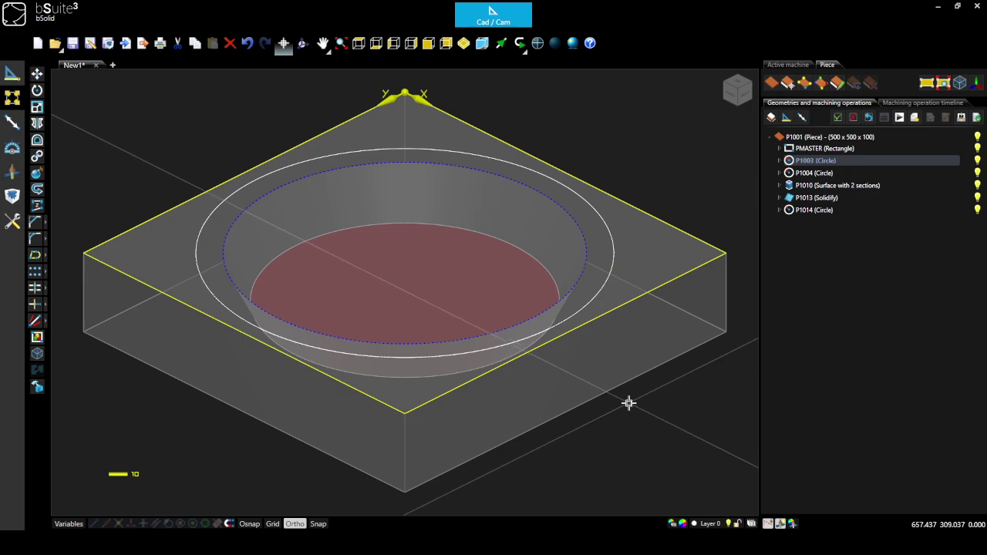
Offset the lower floor circle outward by 30 mm with one repetition, keeping the original as a copy.
left_click(421, 377)
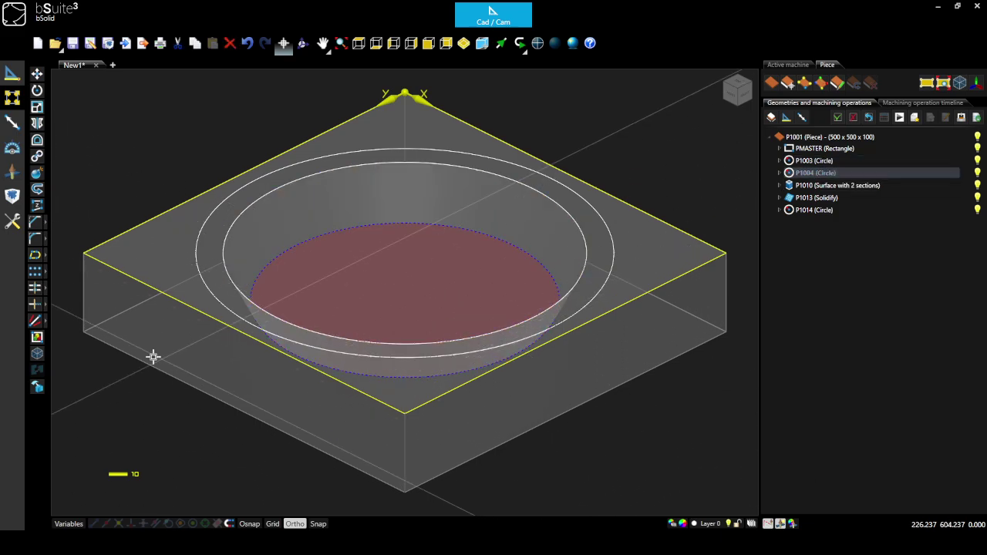
left_click(37, 141)
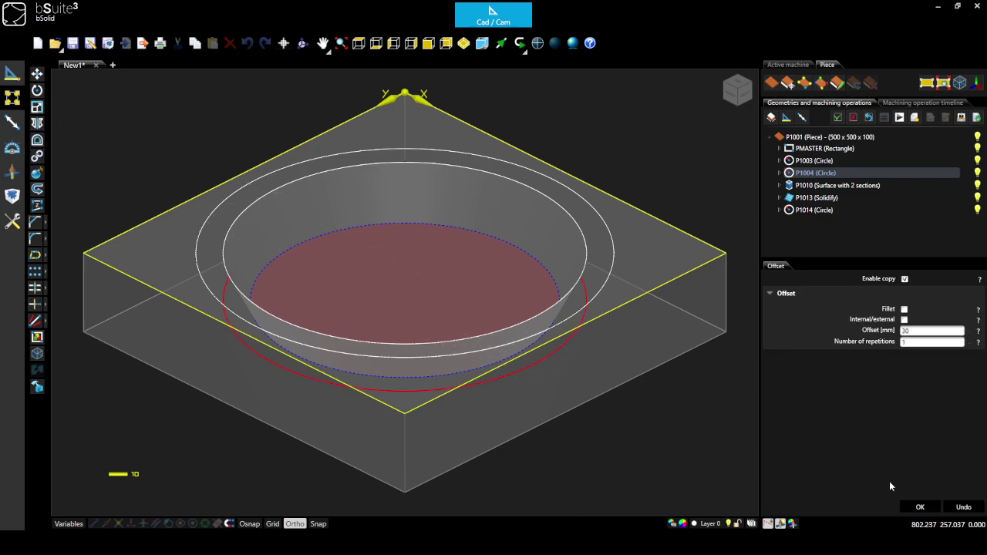
left_click(919, 507)
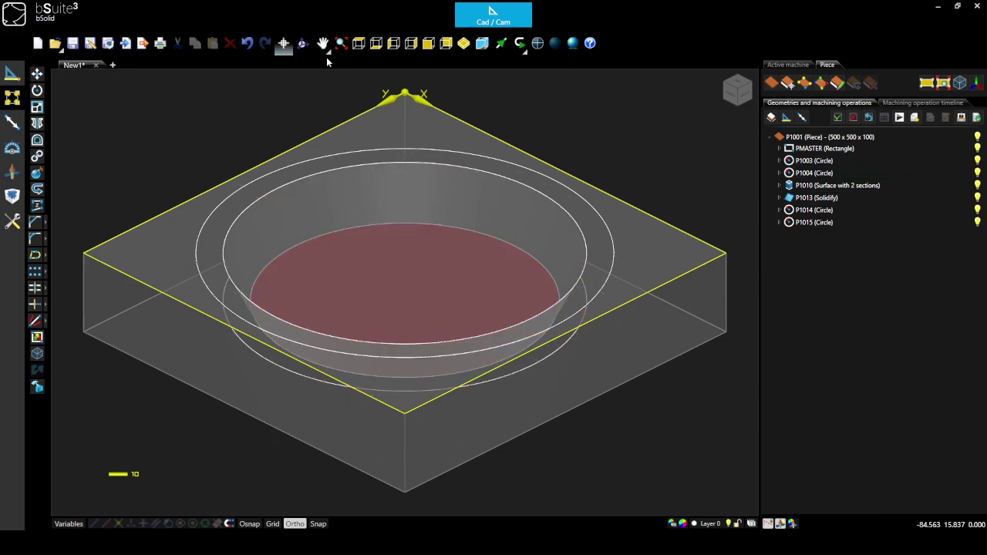
Create the outer tapered wall as a surface with two sections from the lower outer circle to the outer circle on the top face.
left_click(358, 43)
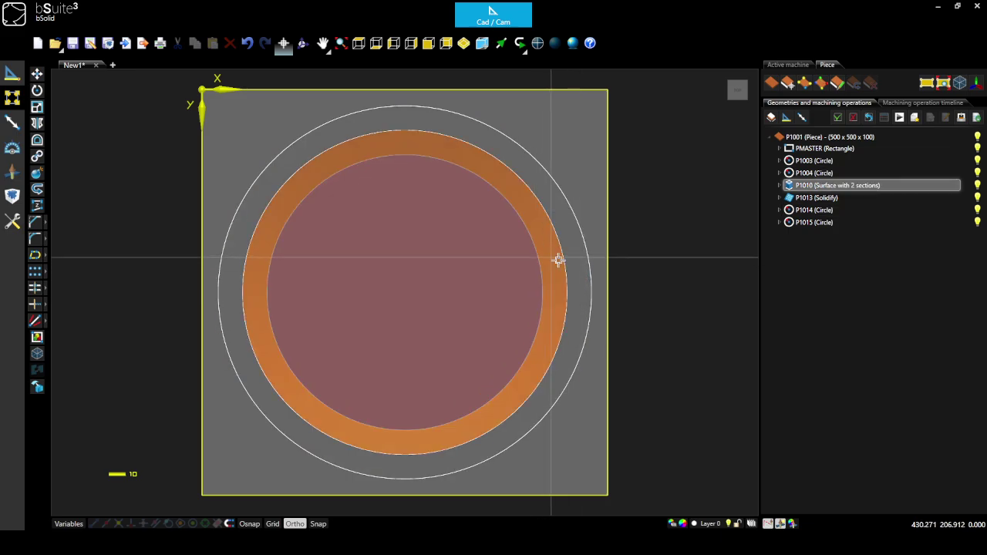
left_click(464, 43)
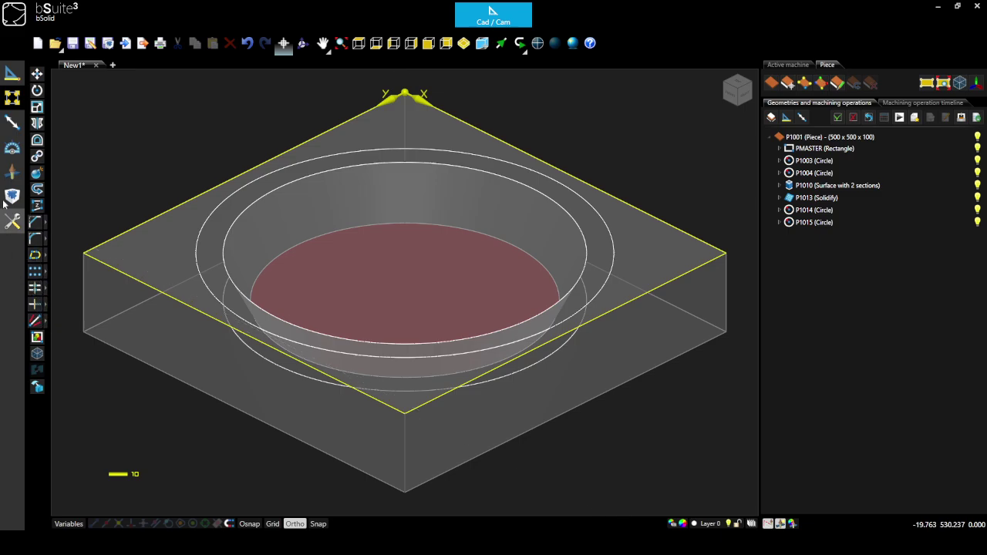
left_click(11, 73)
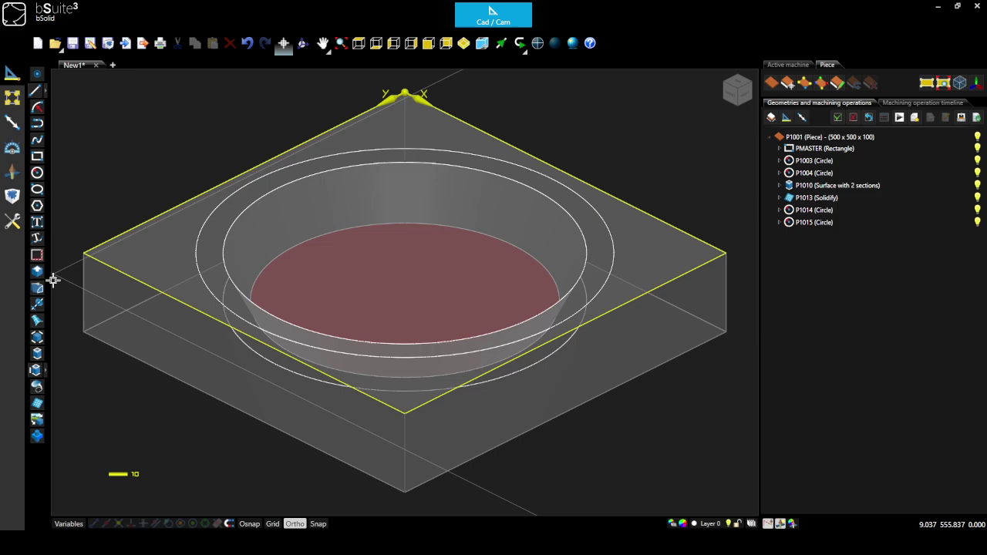
left_click(39, 357)
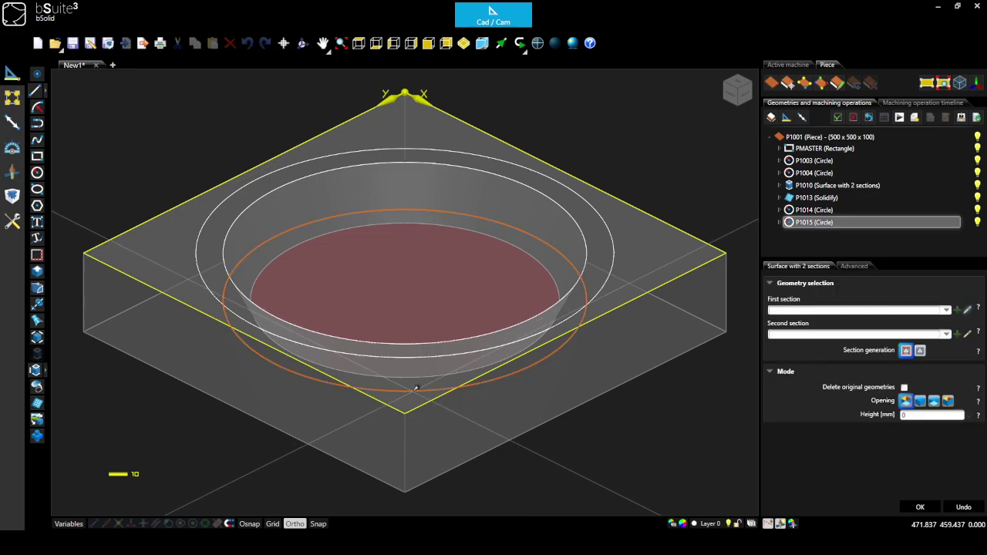
left_click(414, 390)
left_click(613, 253)
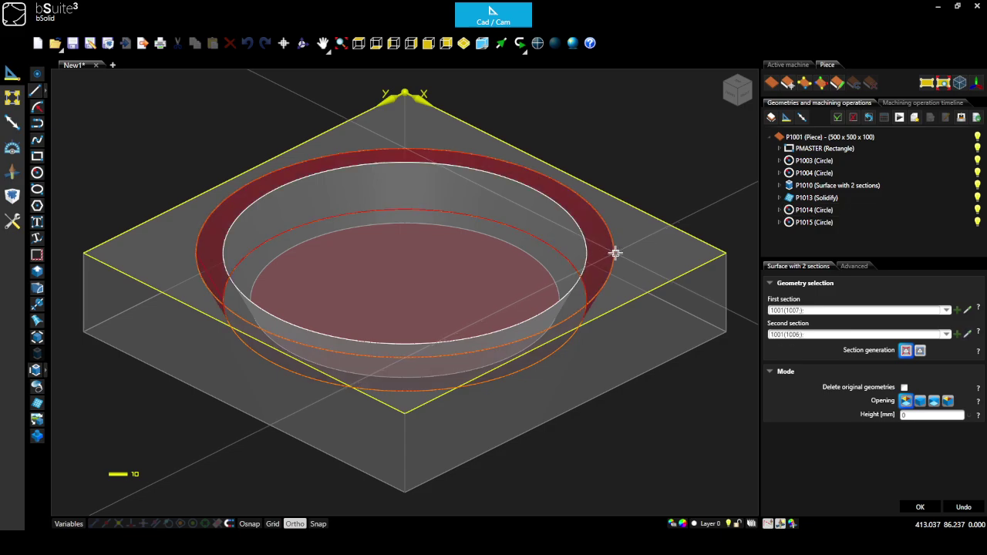
left_click(927, 504)
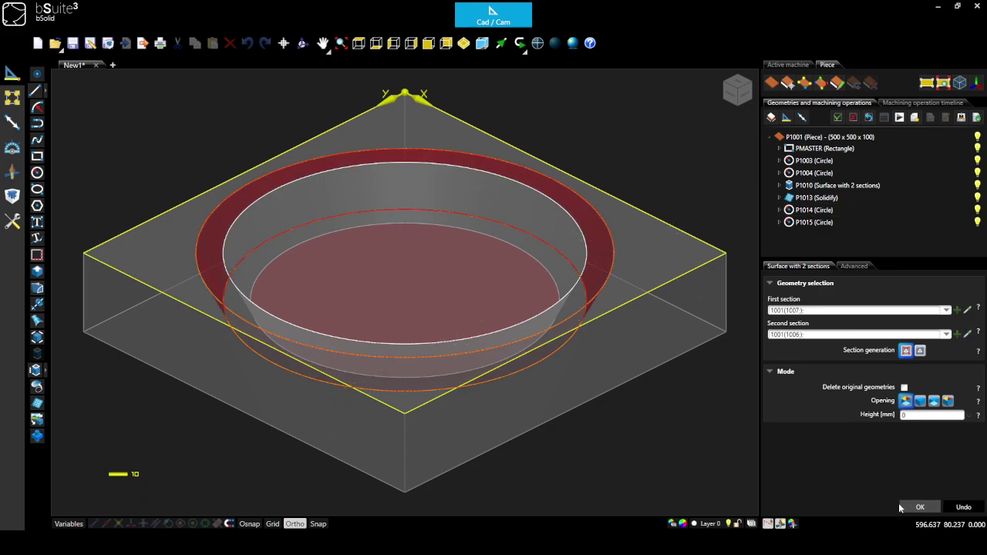
Solidify the lower outer circle into a flat bottom surface, keeping the original geometry.
scroll(345, 343, "down", 3)
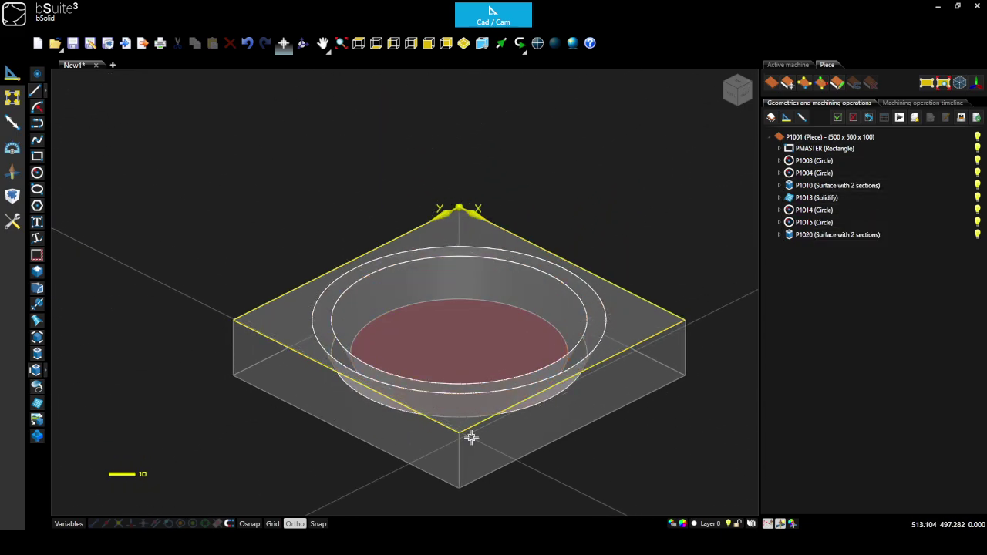
left_click(36, 401)
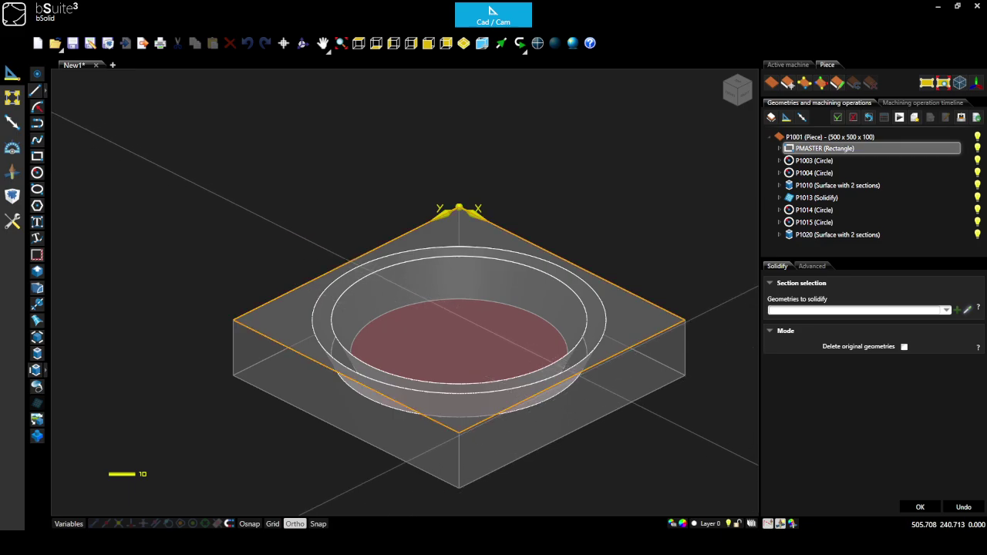
left_click(577, 381)
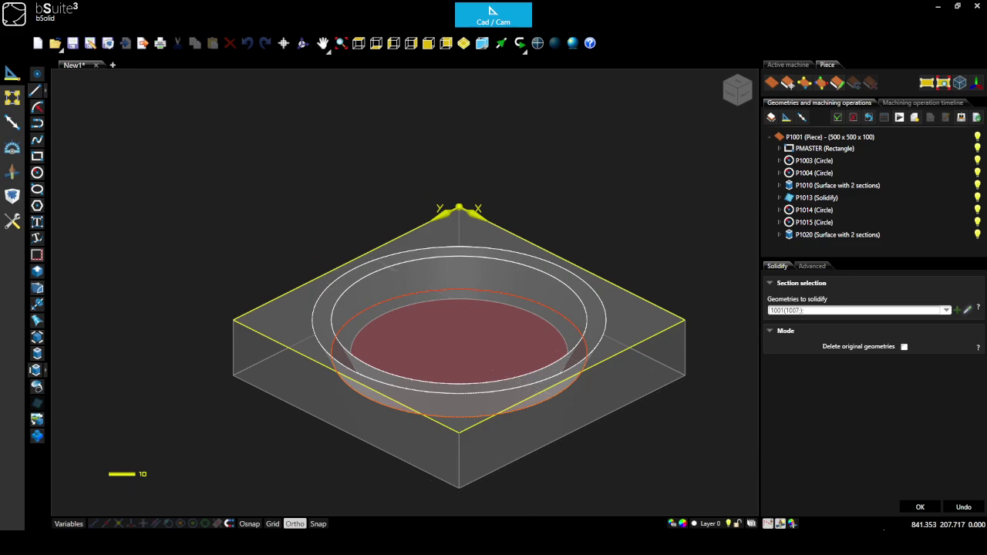
left_click(919, 507)
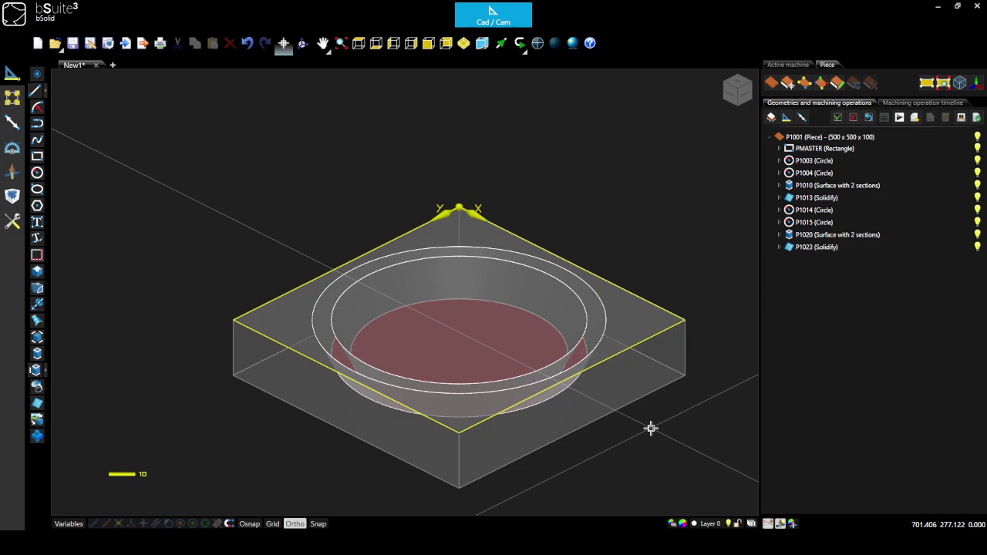
Close the rim with a surface with two sections between the outer and inner circles on the top face.
left_click(35, 369)
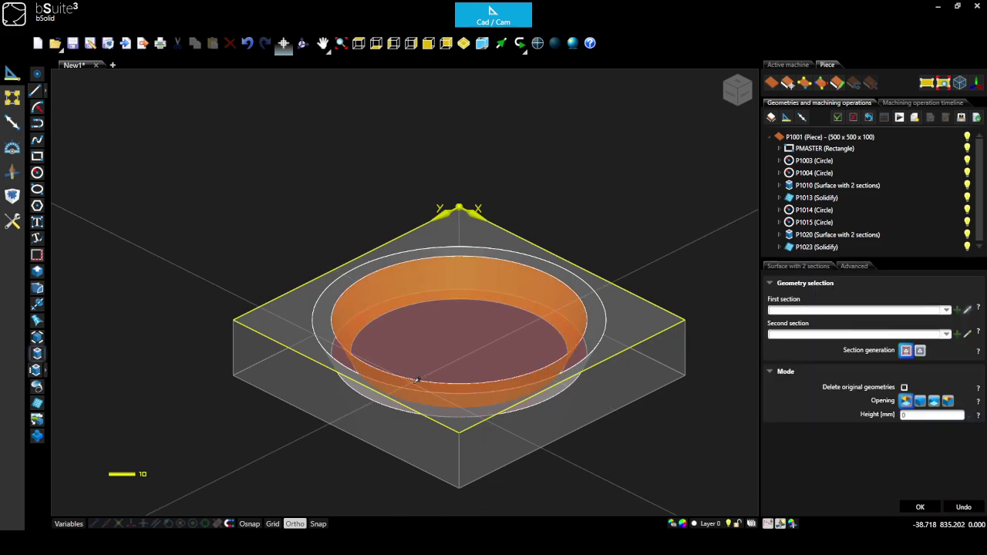
left_click(453, 380)
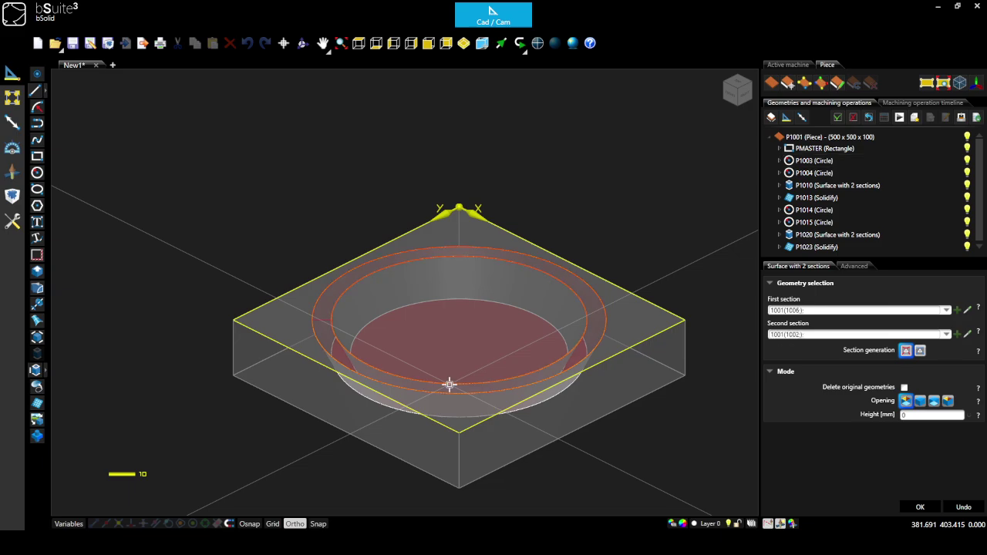
key("Return")
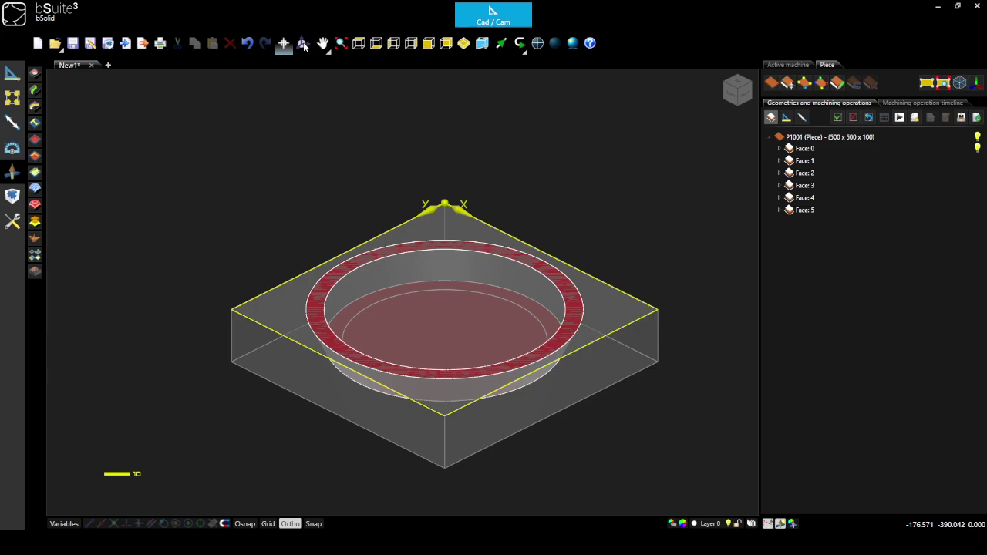
left_click_drag(454, 283, 617, 284)
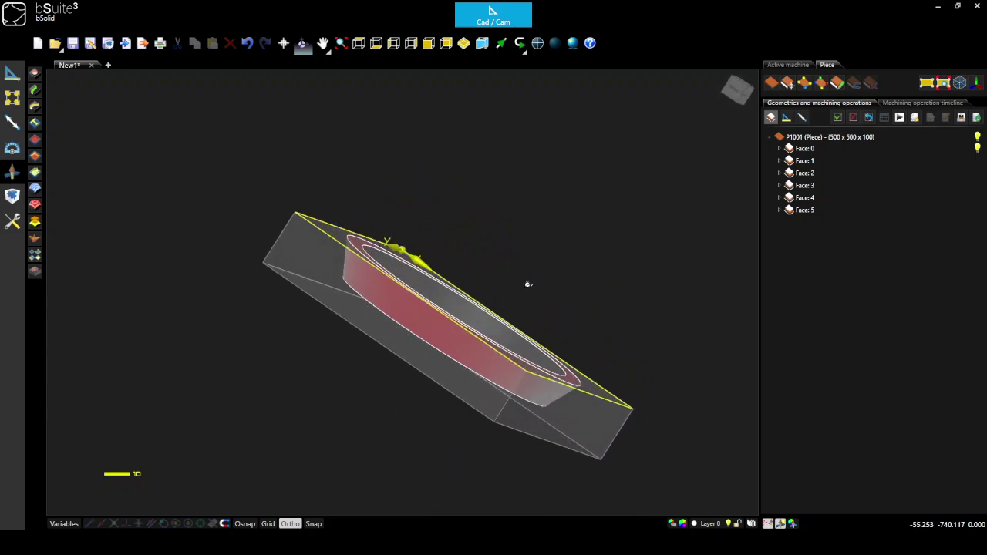
left_click_drag(527, 284, 451, 184)
left_click(464, 43)
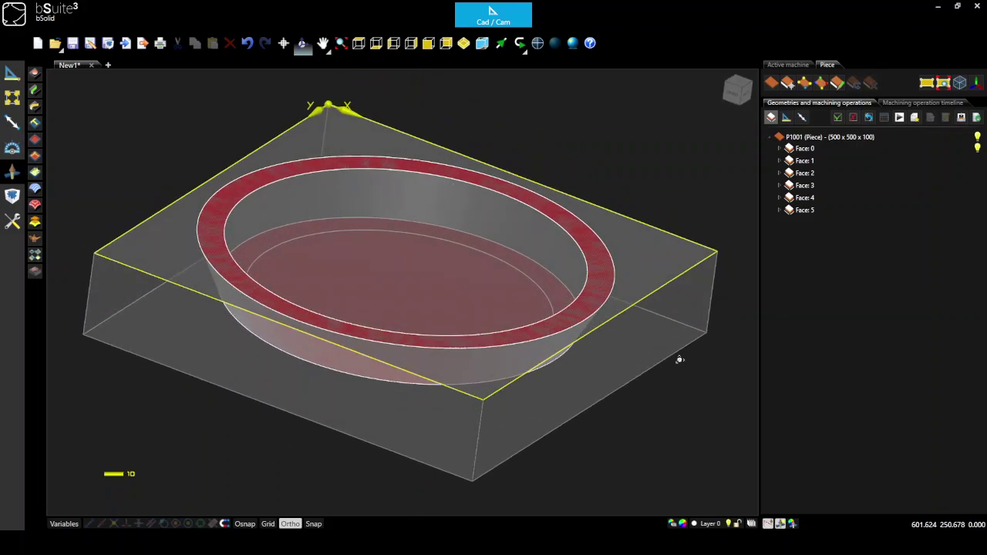
key("Escape")
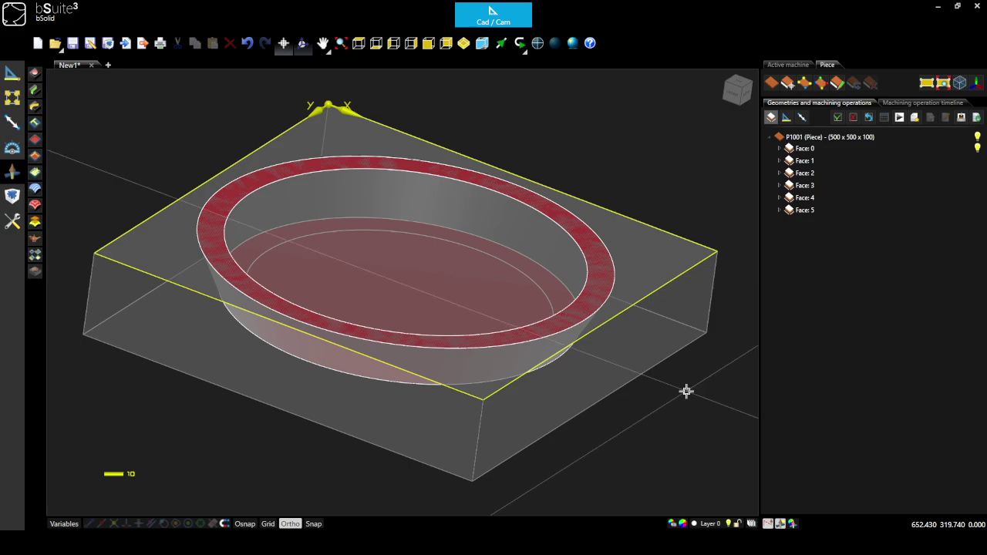